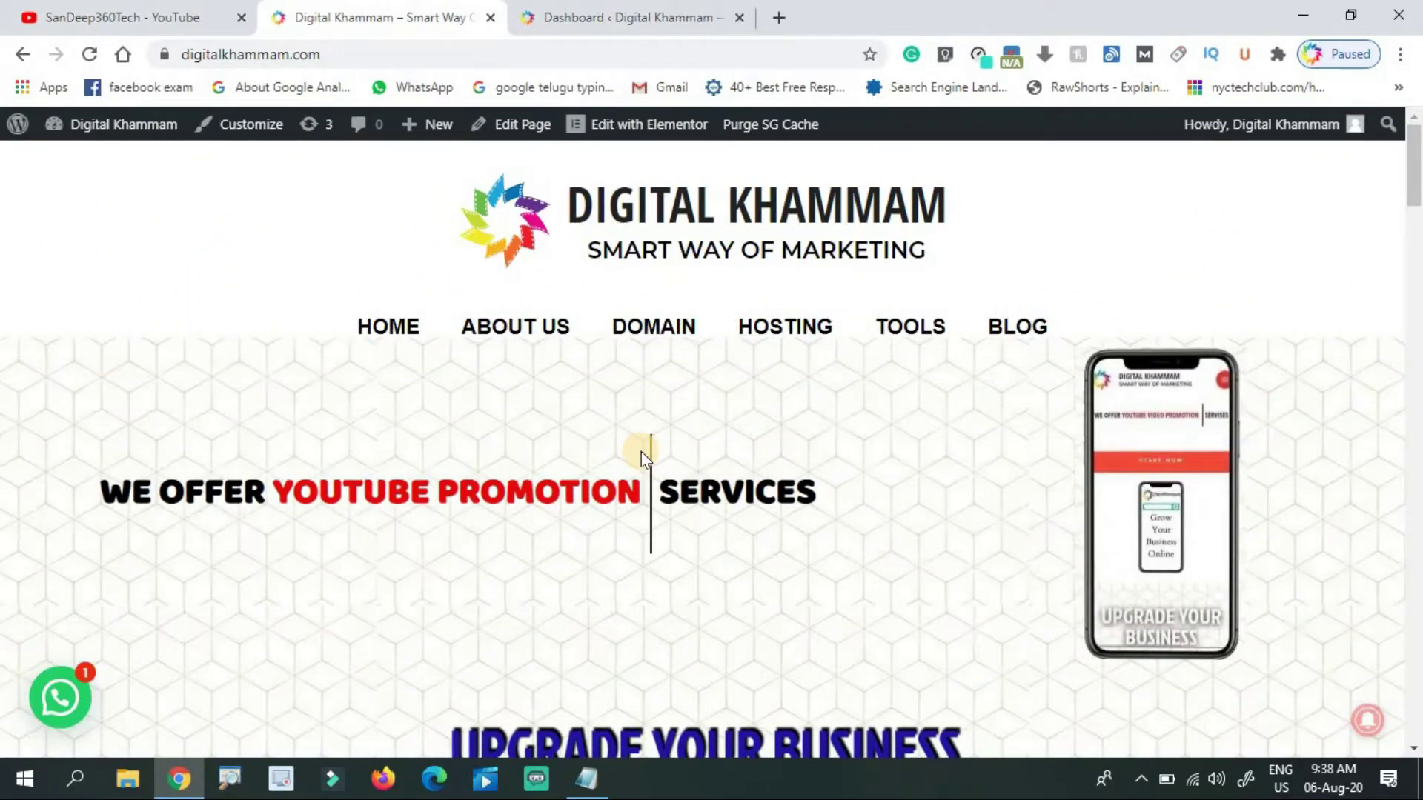
- Switch to the site's WordPress admin, open the page for adding new plugins, and search for "google"
click(690, 11)
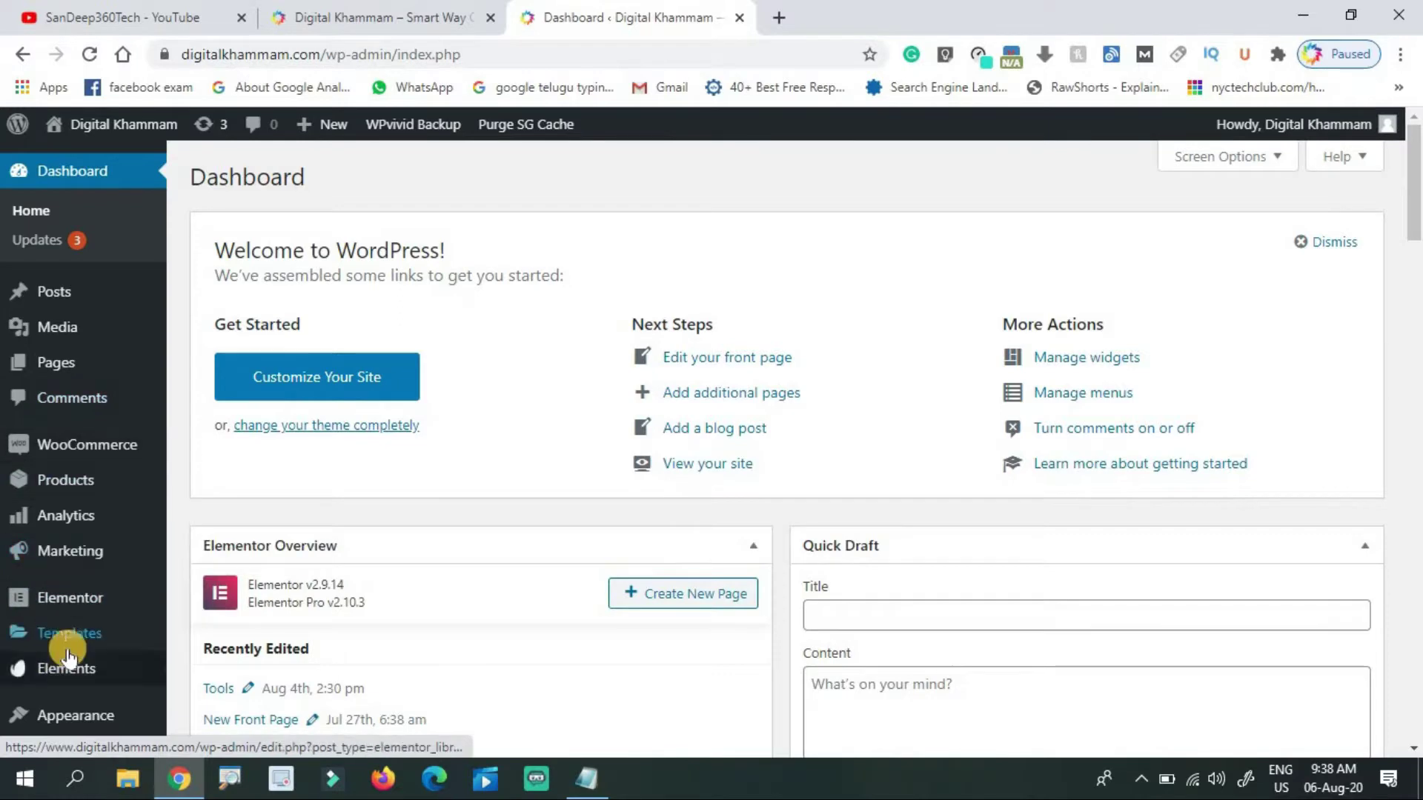
drag(1415, 196, 1416, 263)
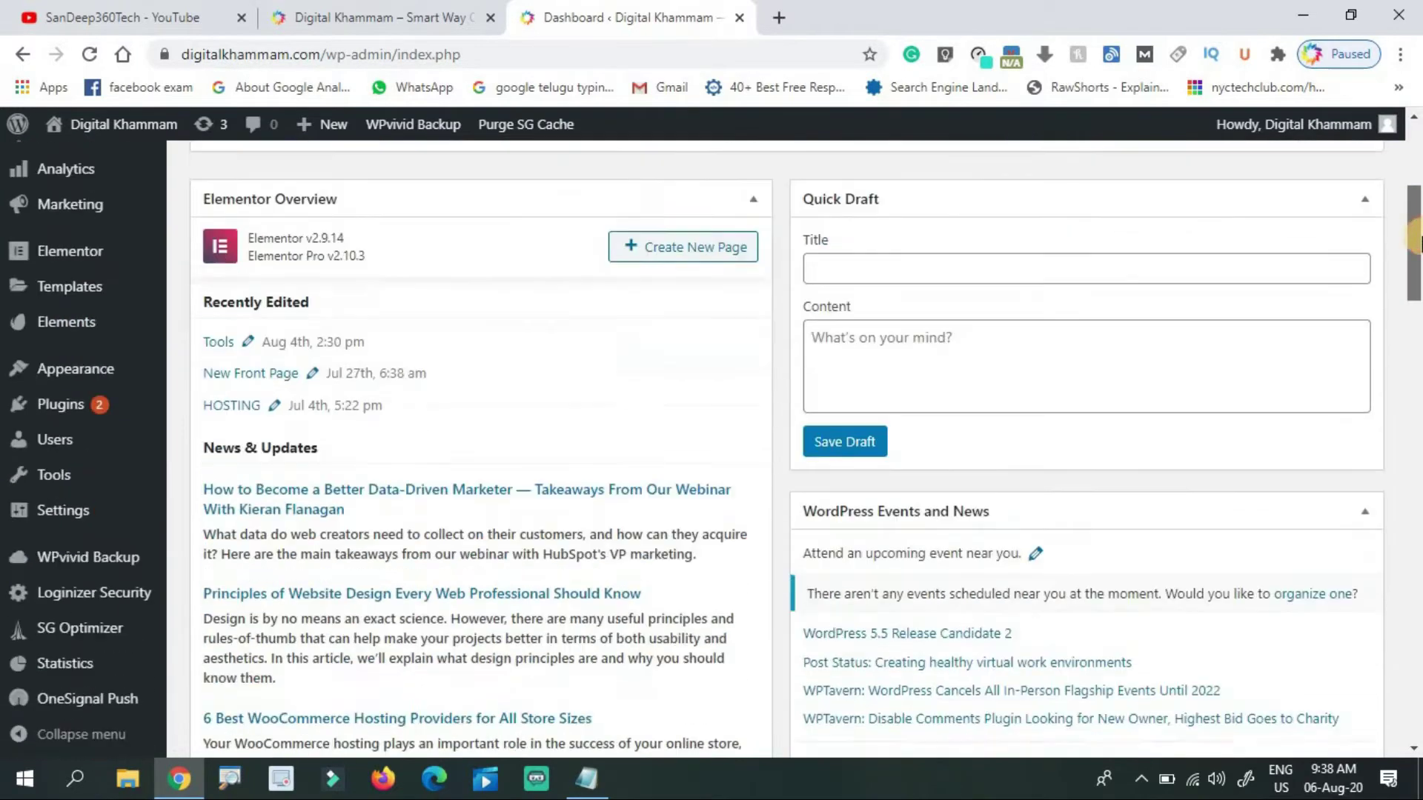
mouse_move(67, 400)
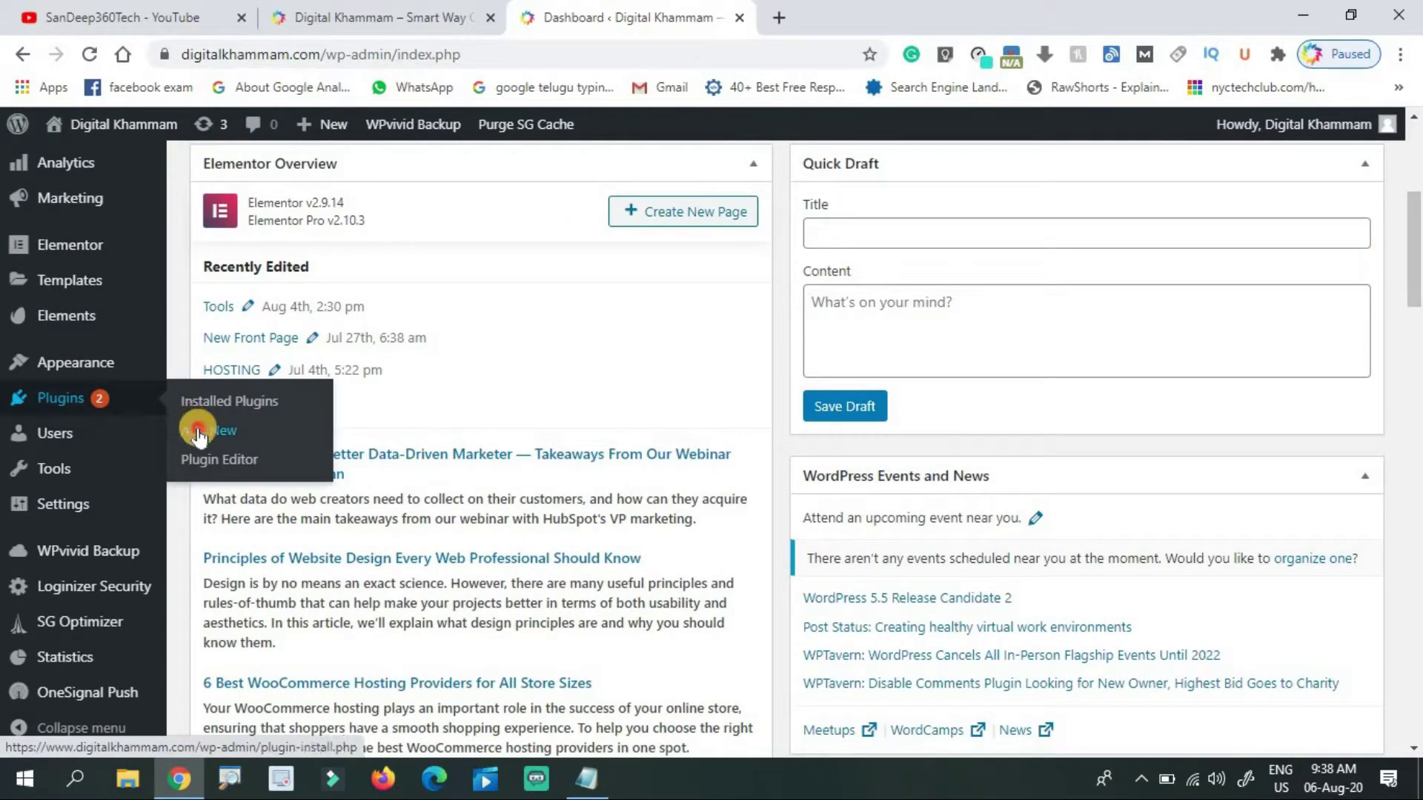
click(196, 434)
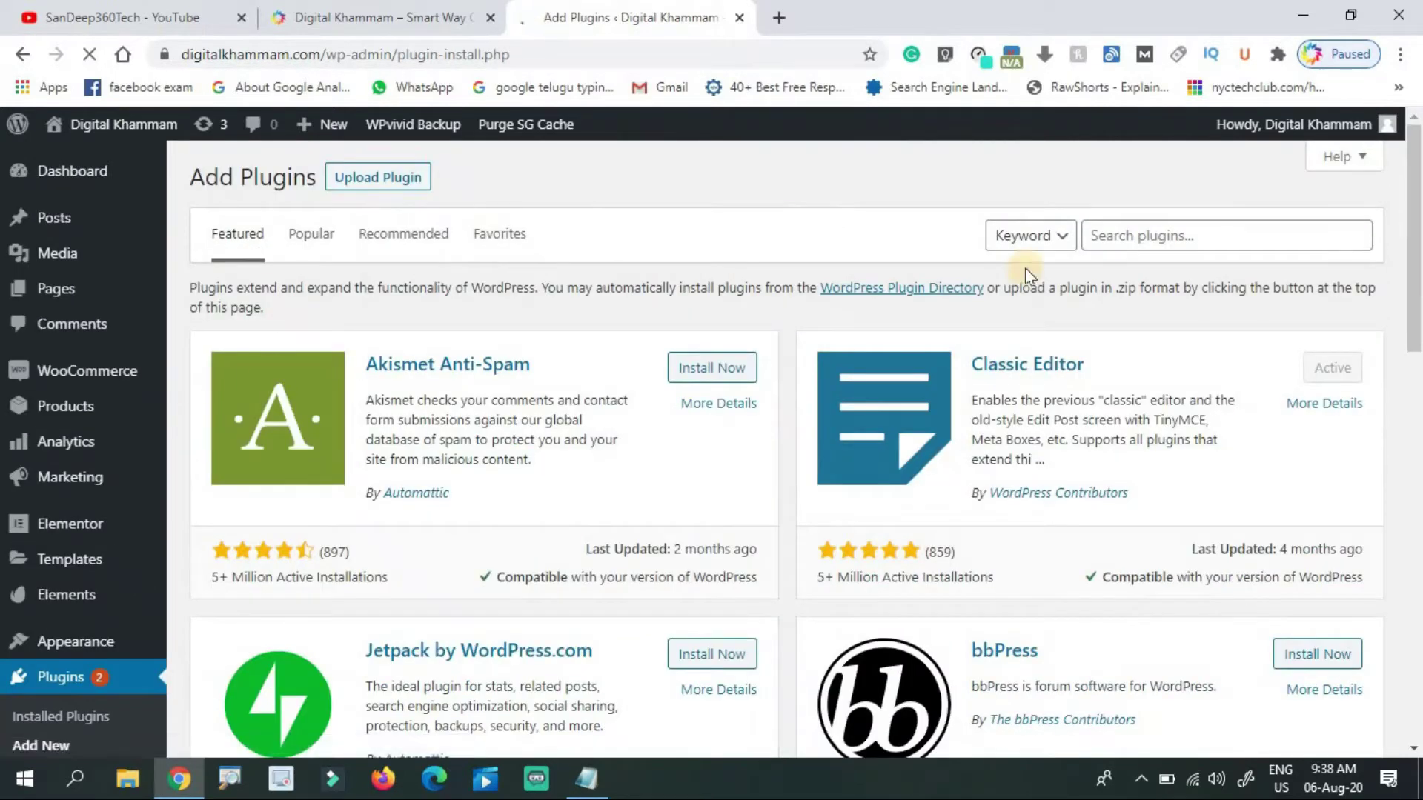
click(1167, 243)
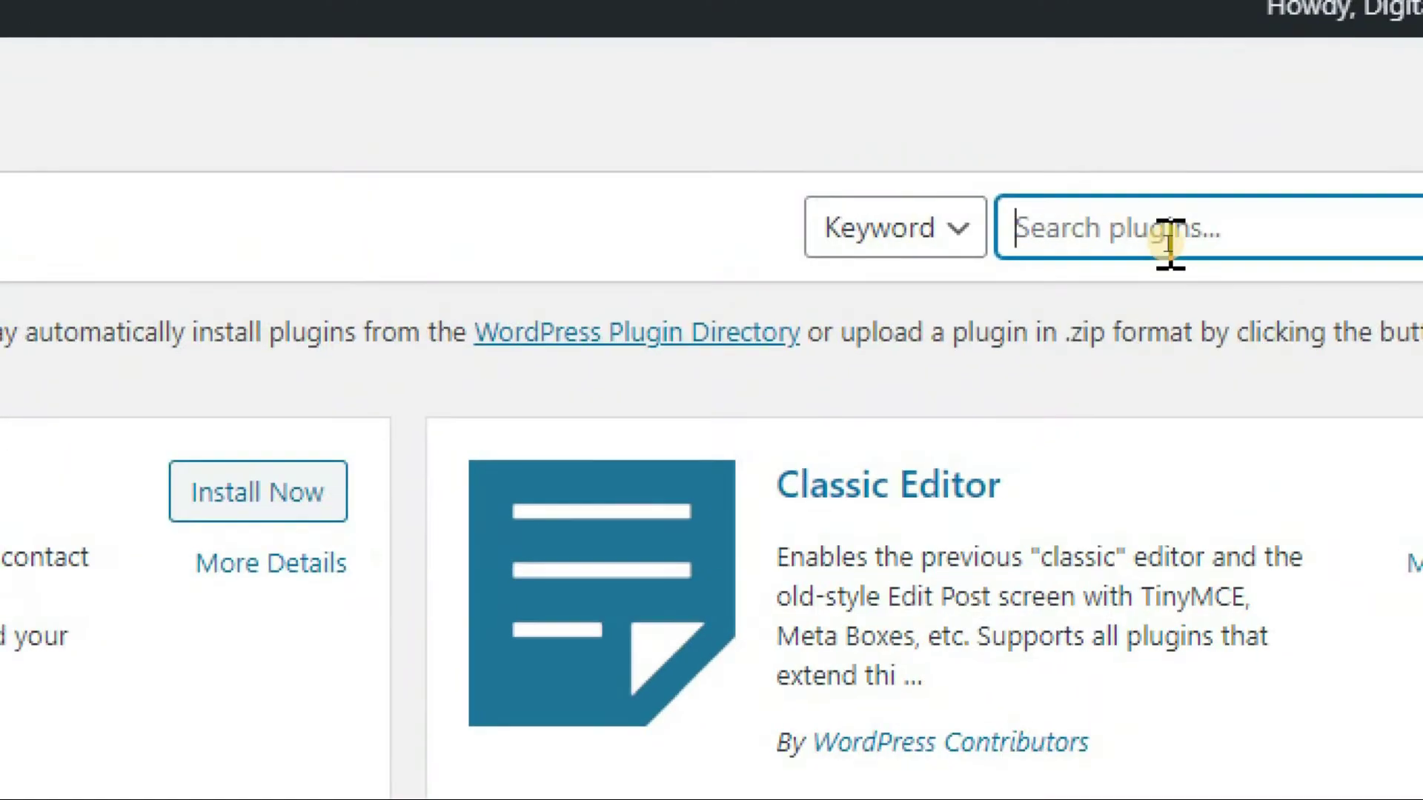
text(goo)
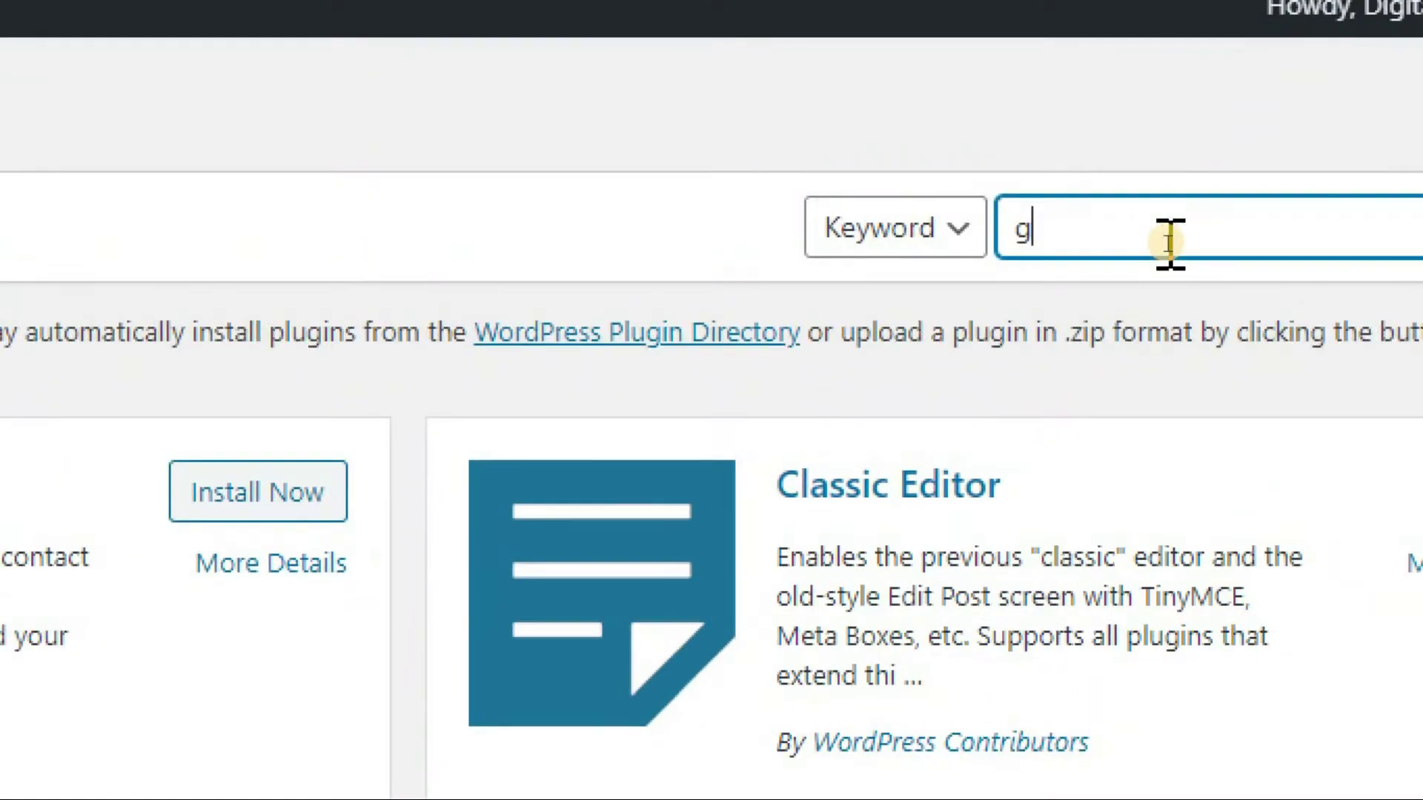
text(gle)
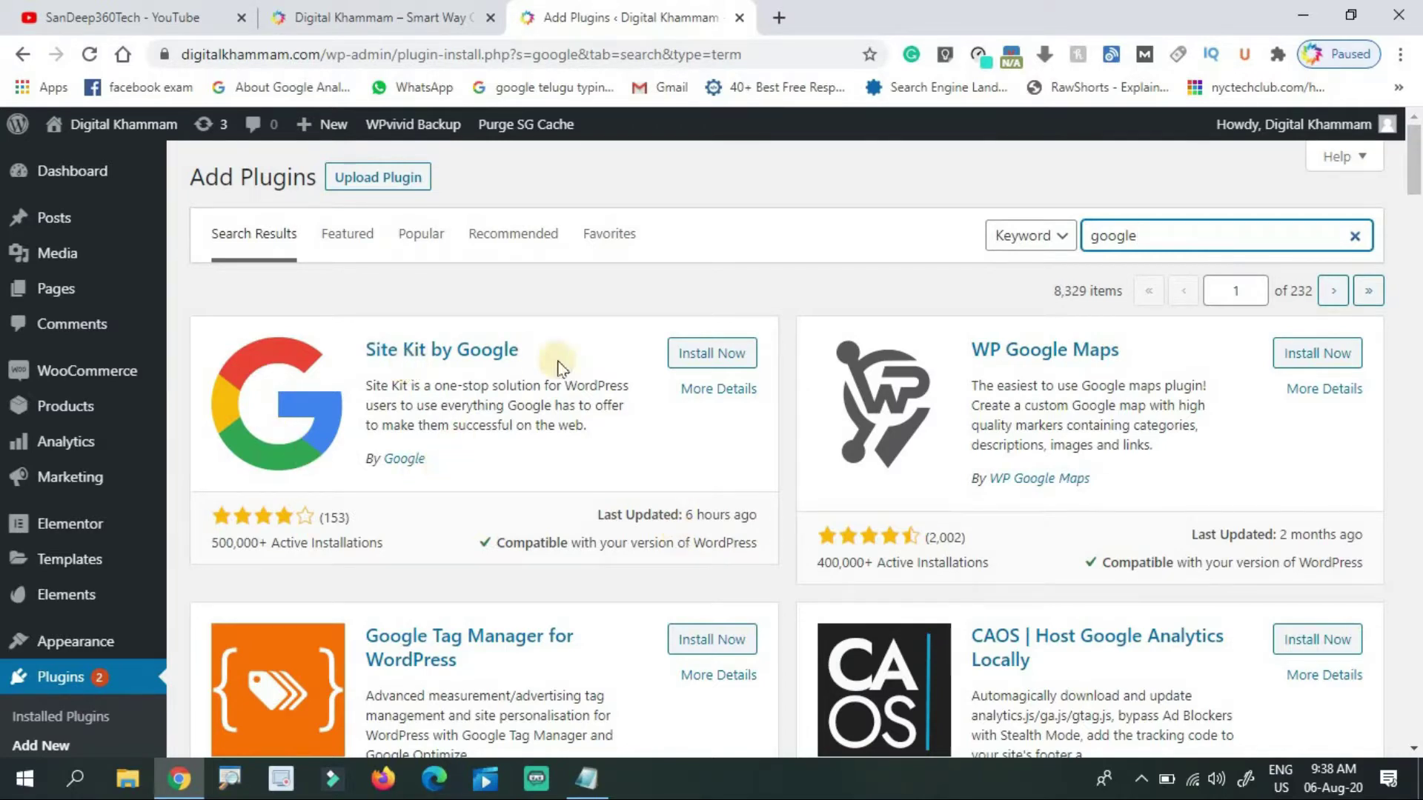
- Install and activate the Site Kit by Google plugin
click(684, 363)
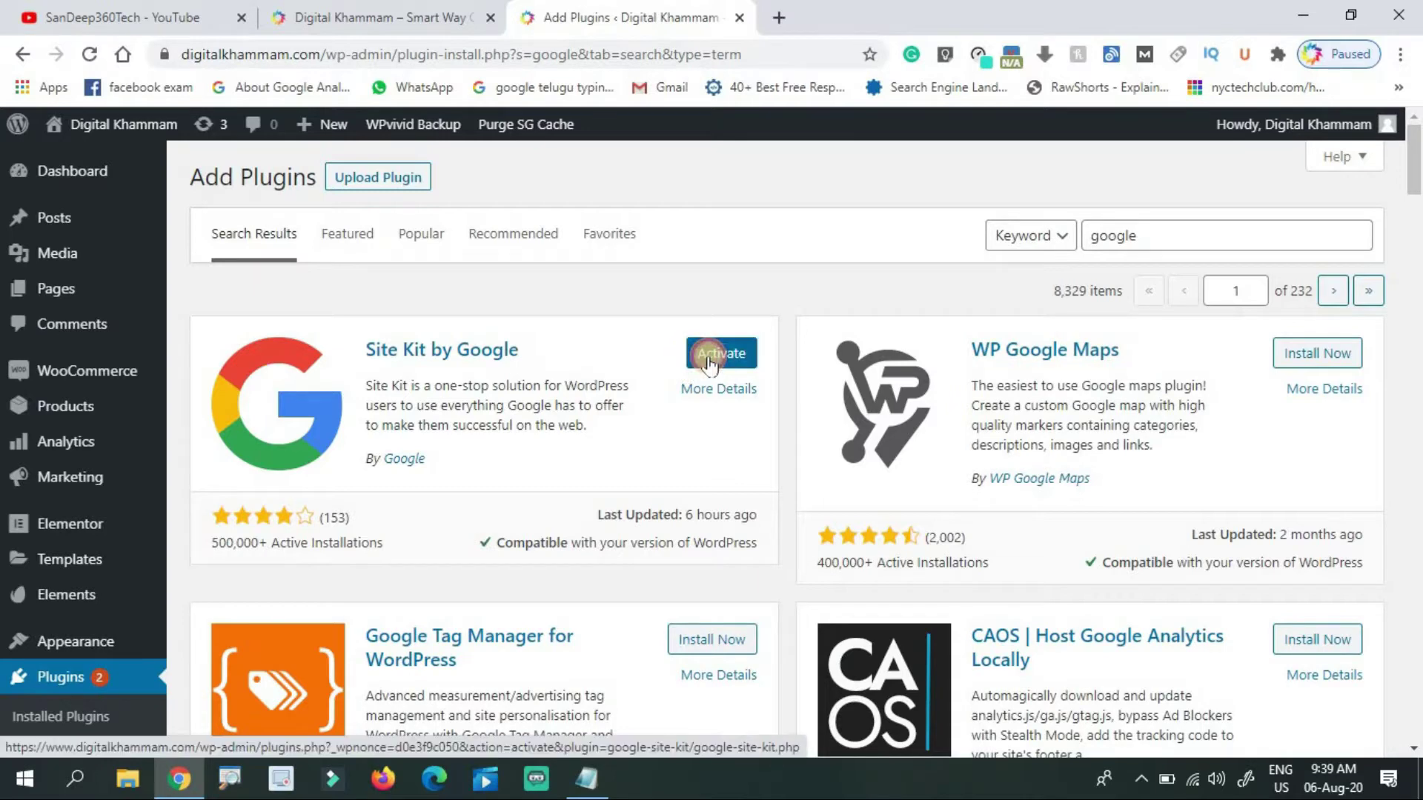
click(708, 363)
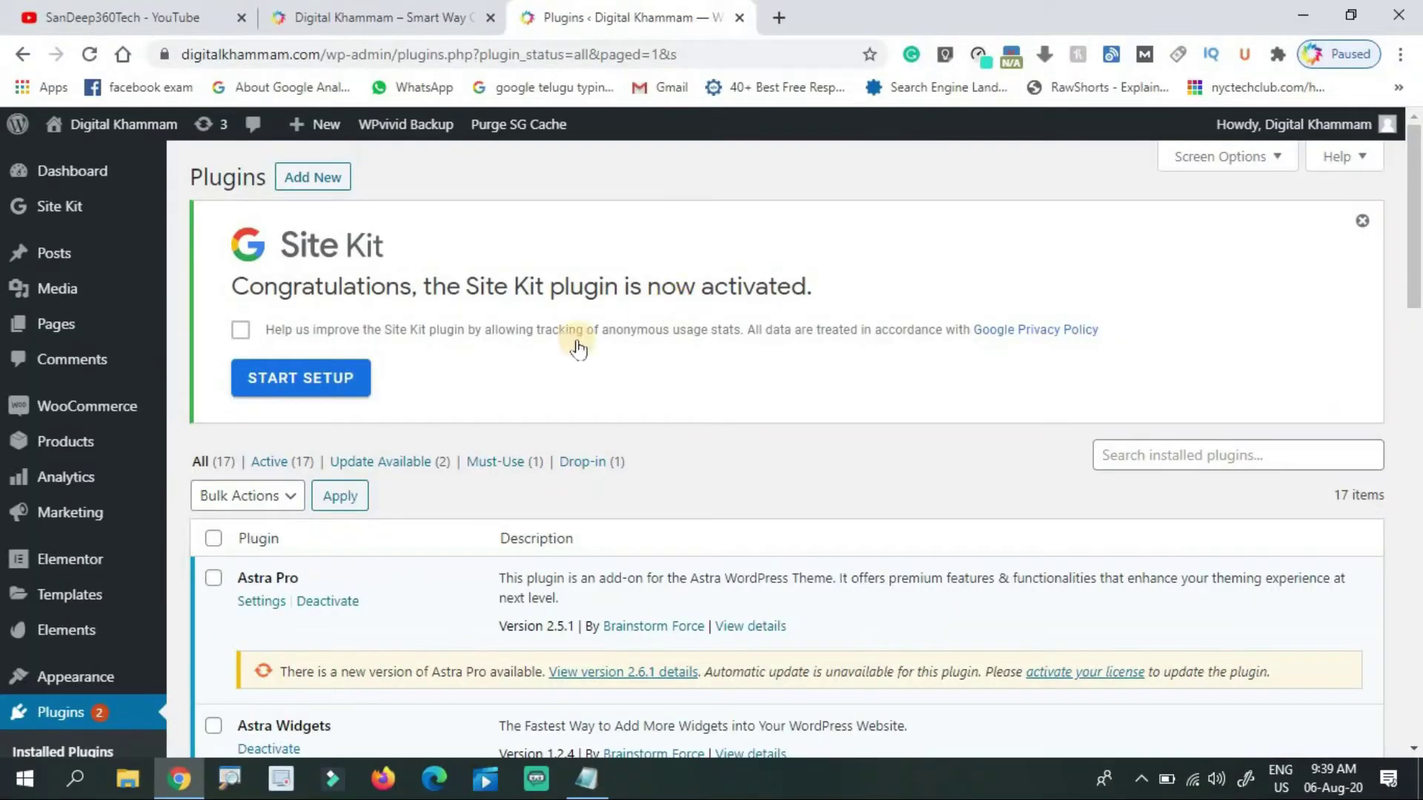
click(334, 501)
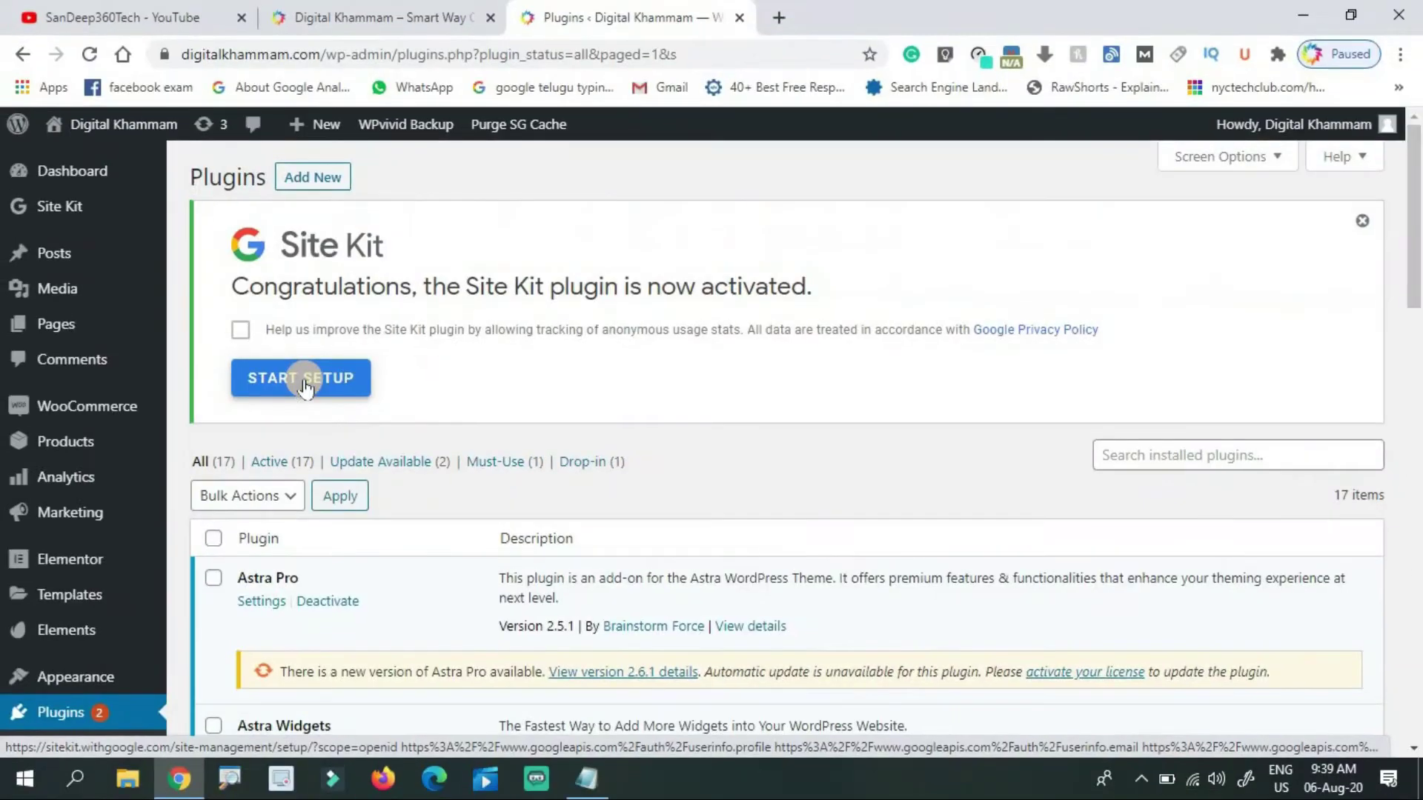
- Start the Site Kit setup and sign in with the second listed Google account
click(305, 382)
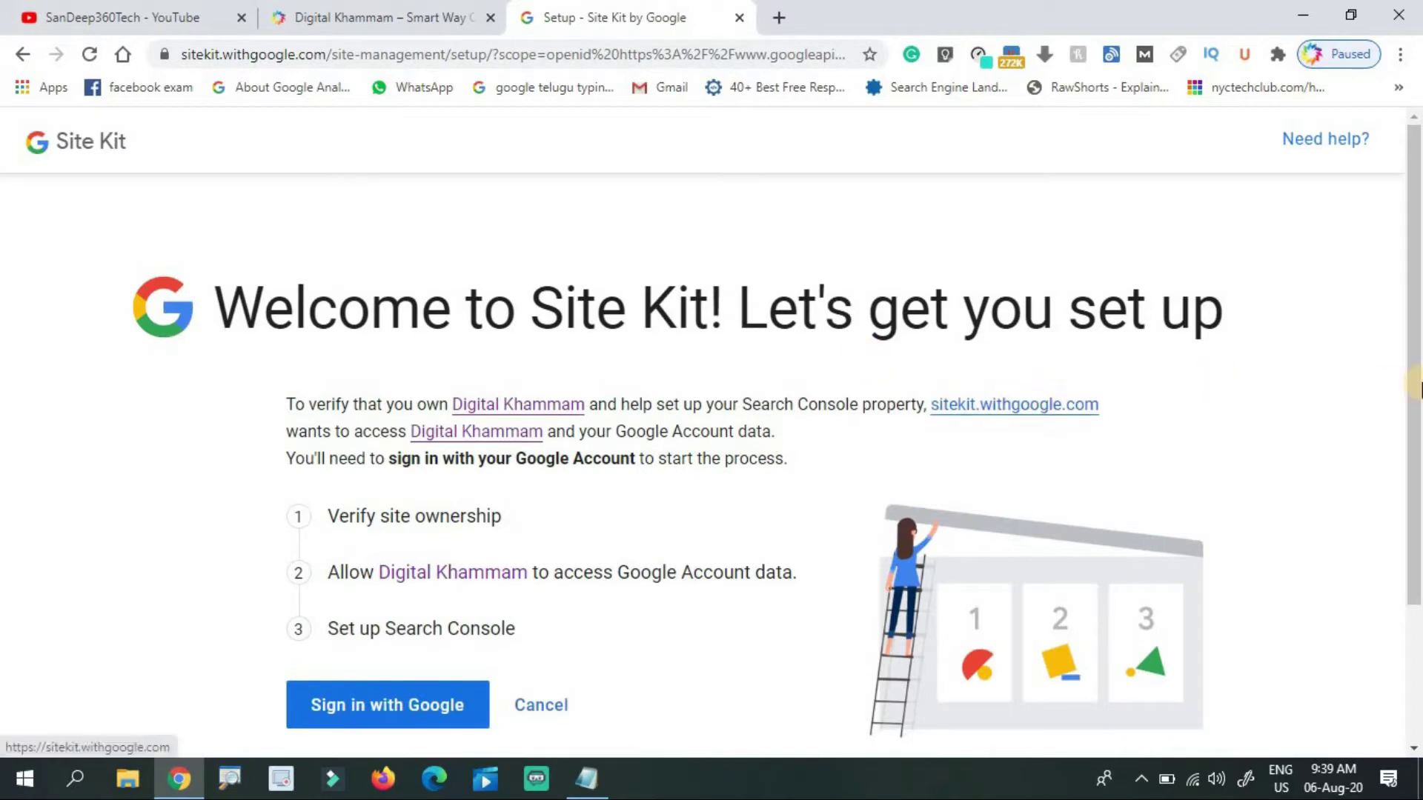
drag(1417, 375, 1381, 492)
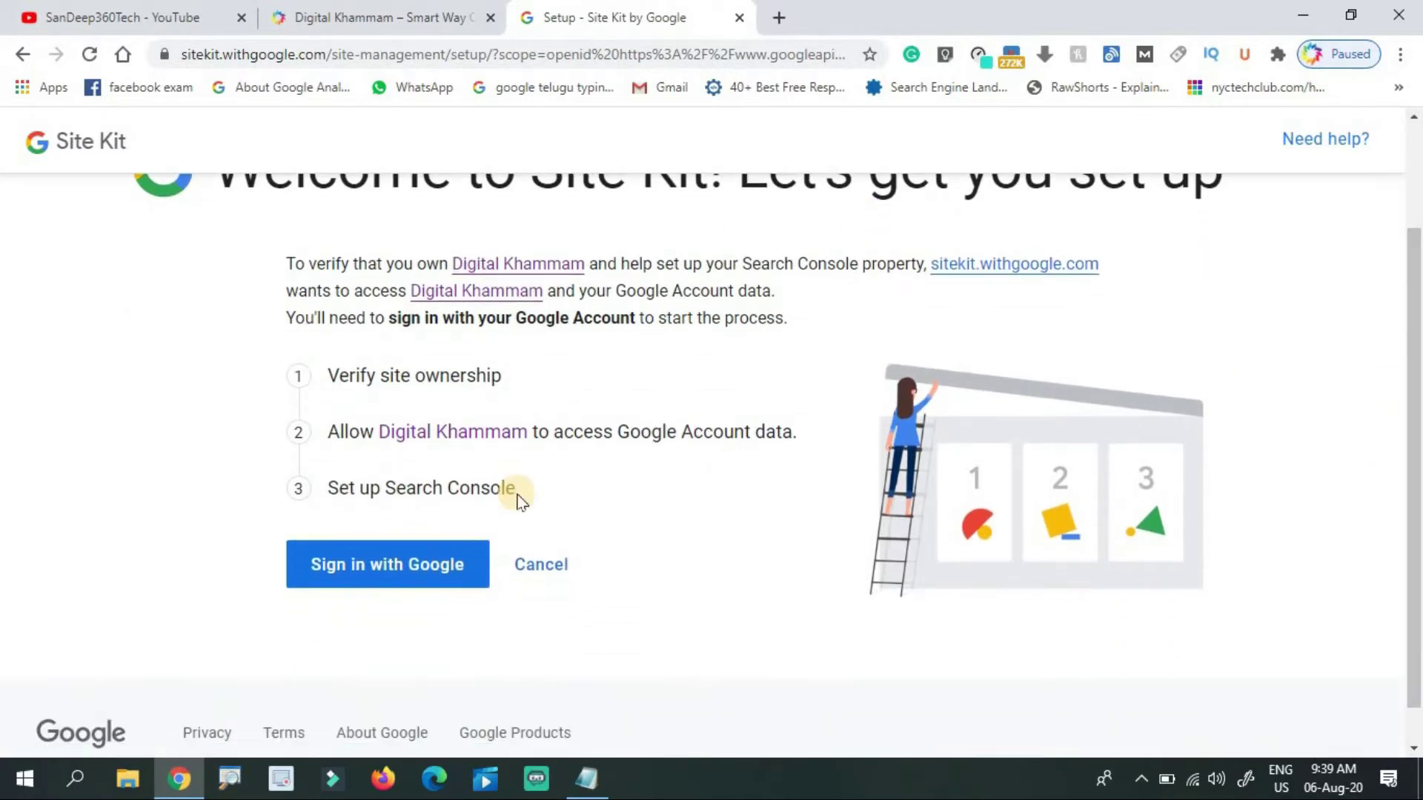
click(360, 578)
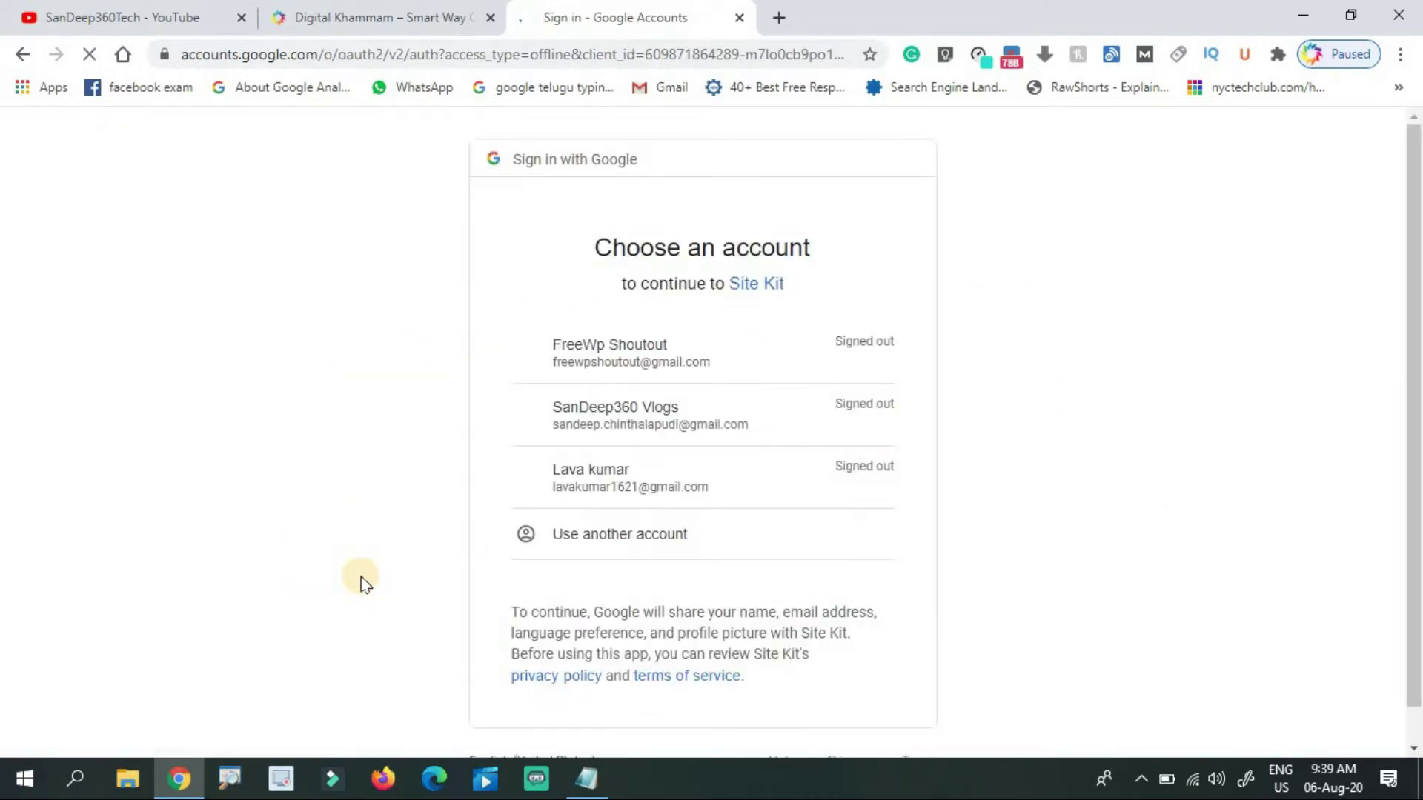
click(774, 436)
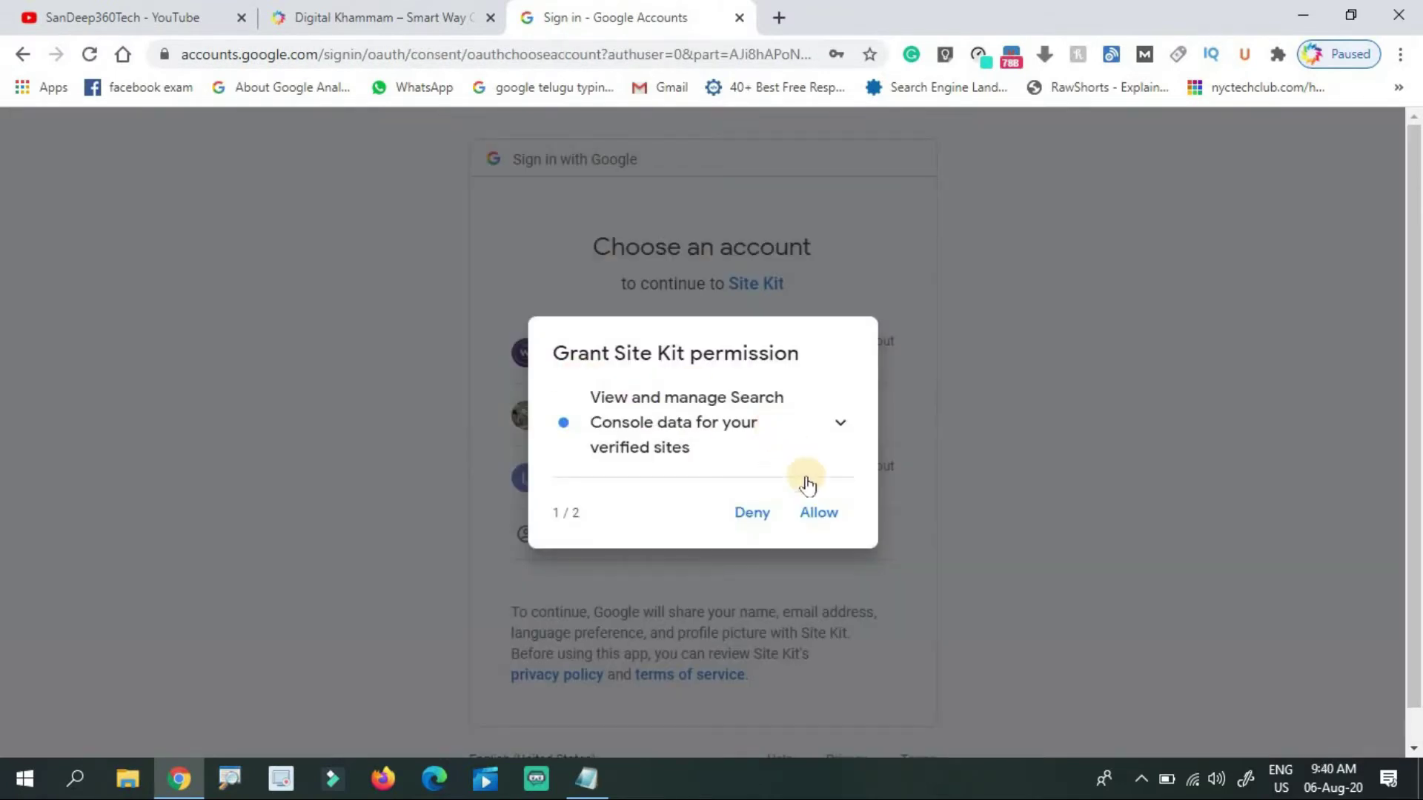
- Grant Site Kit permission to manage Search Console data and the list of sites and domains, confirming the choices
click(816, 525)
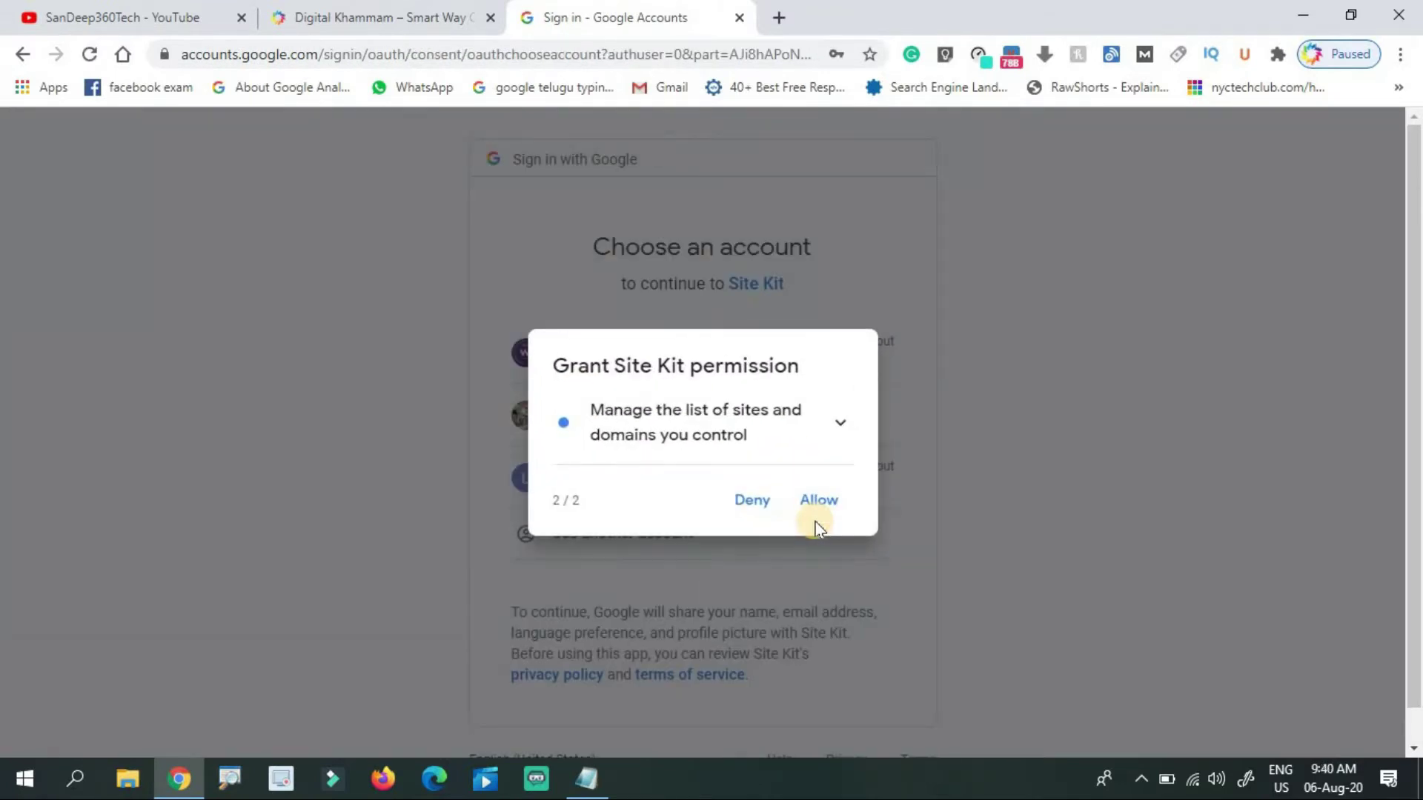
click(811, 505)
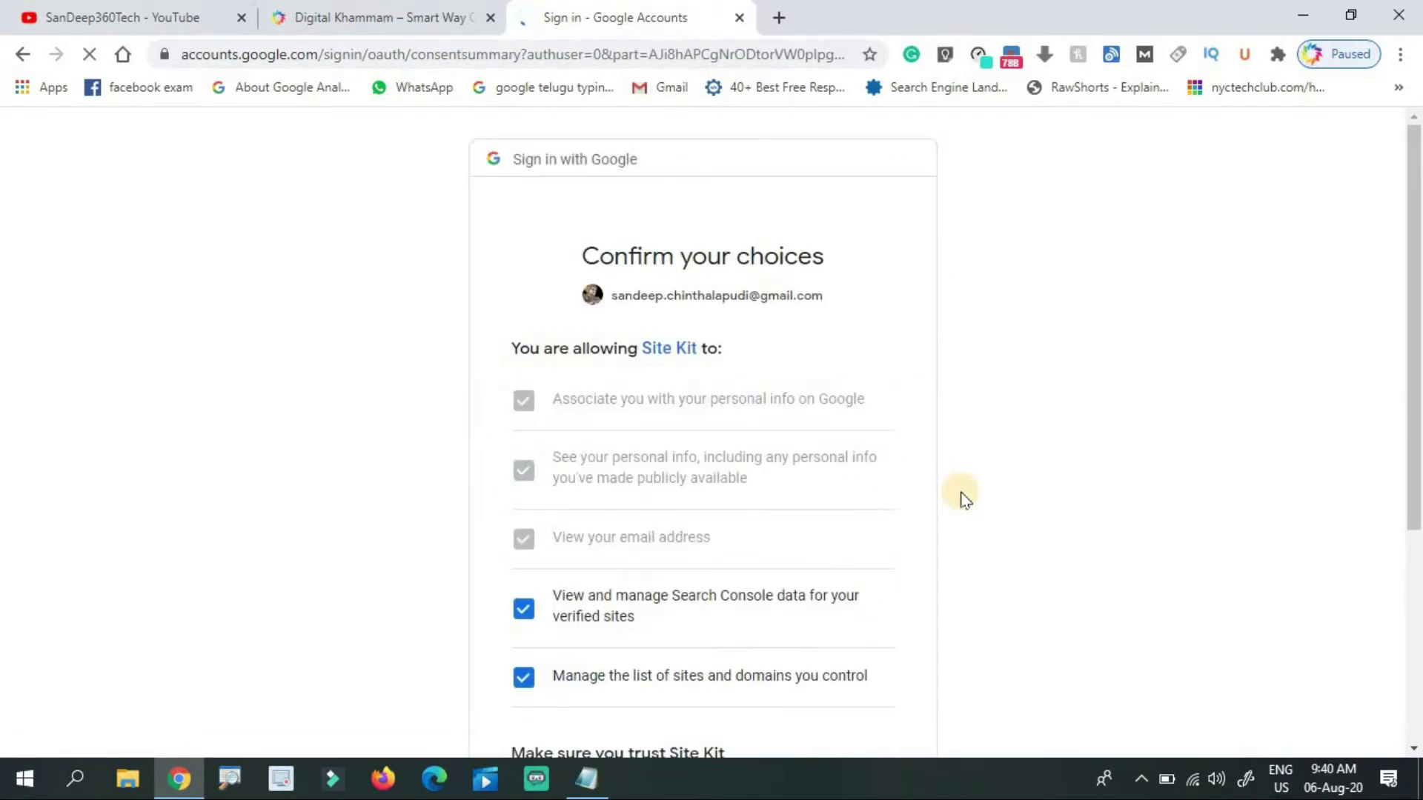
drag(1415, 341, 1415, 548)
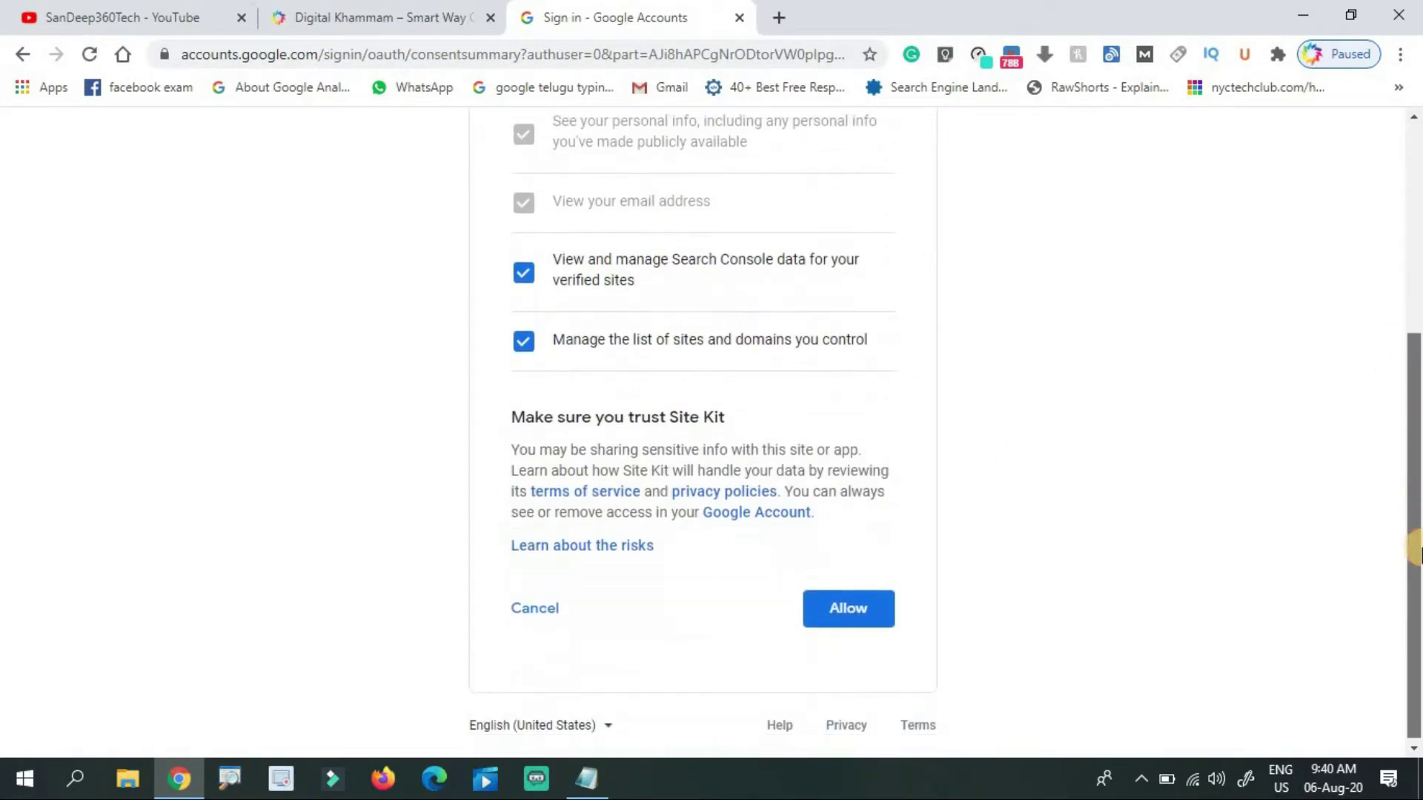
click(852, 610)
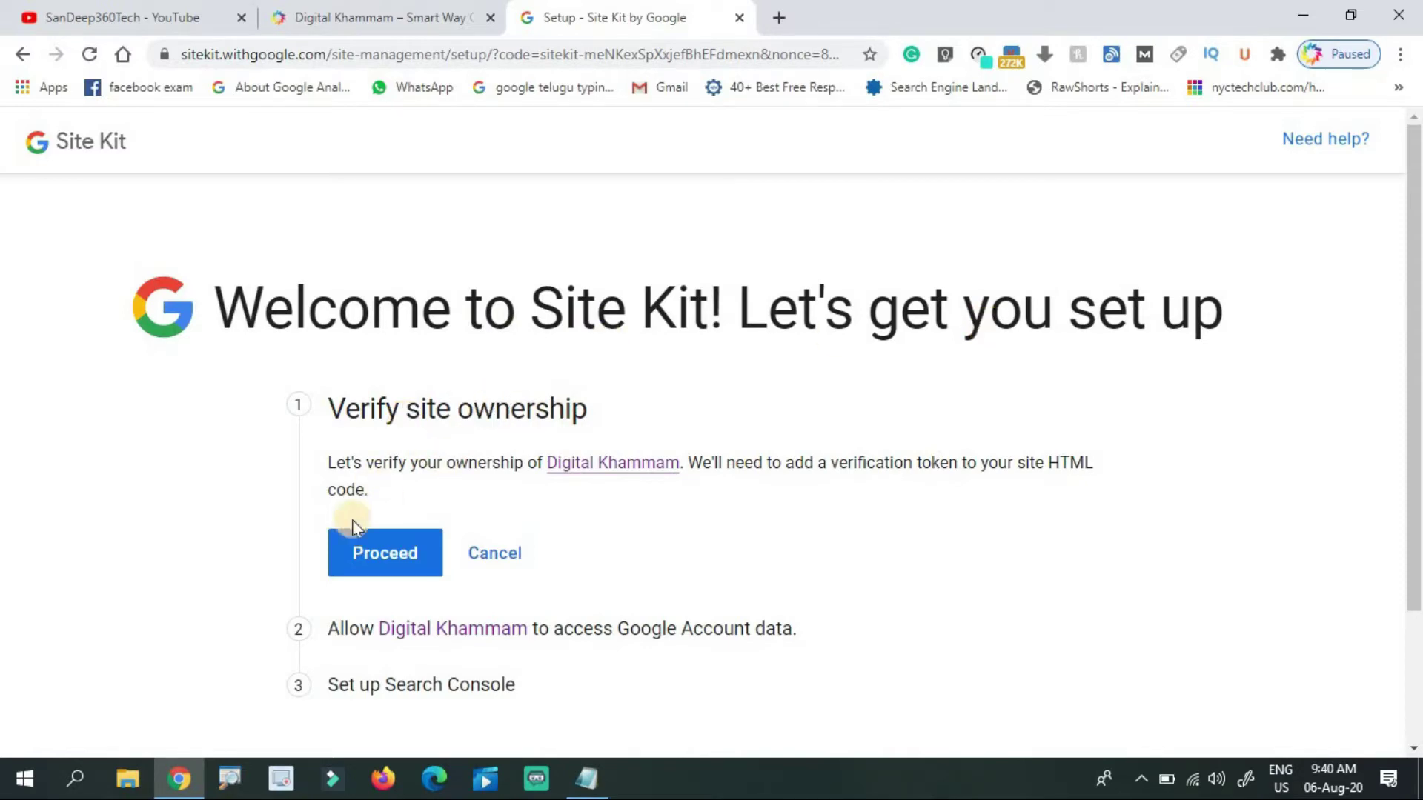
- Finish the Site Kit setup by verifying ownership of Digital Khammam and allowing Google Account data access, ending on the Site Kit dashboard
click(379, 567)
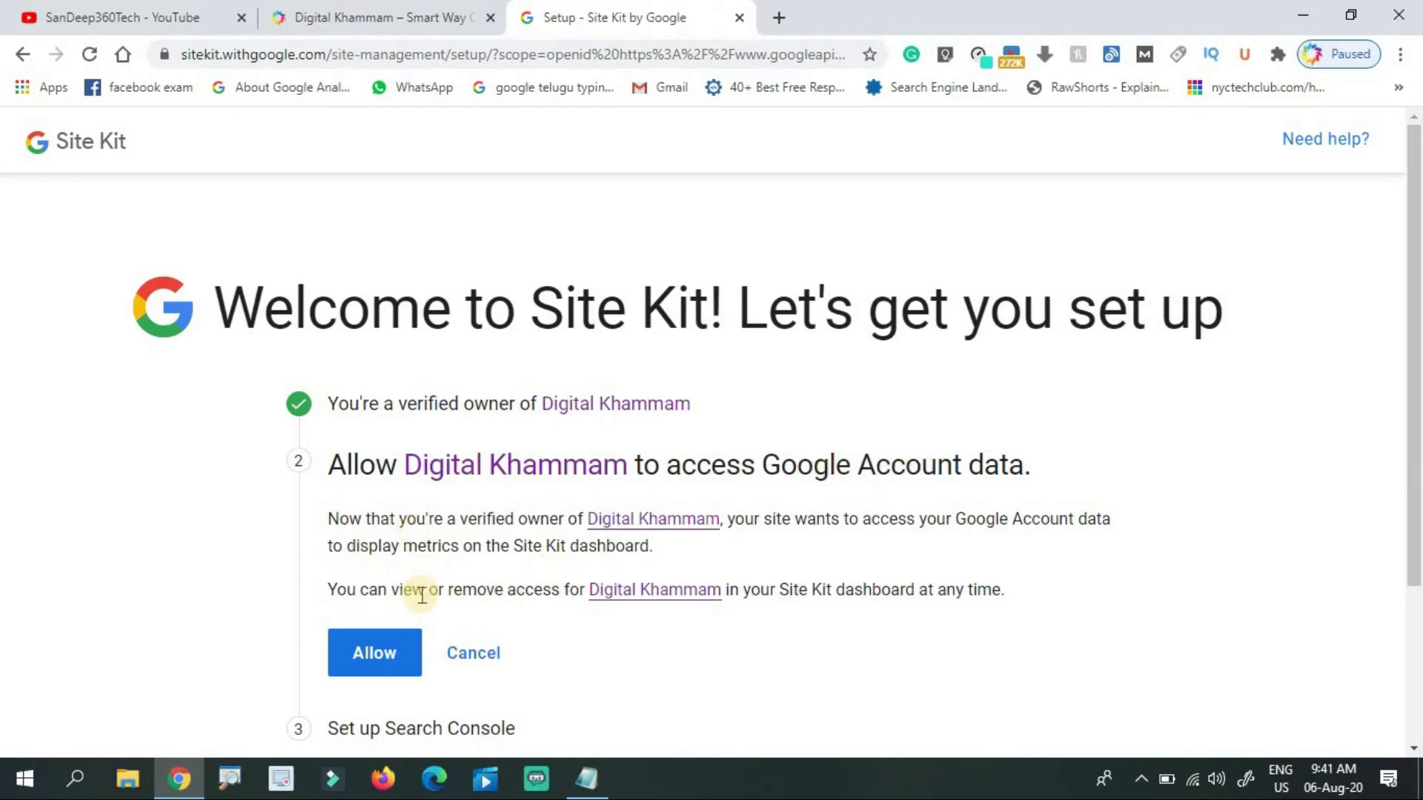
click(390, 648)
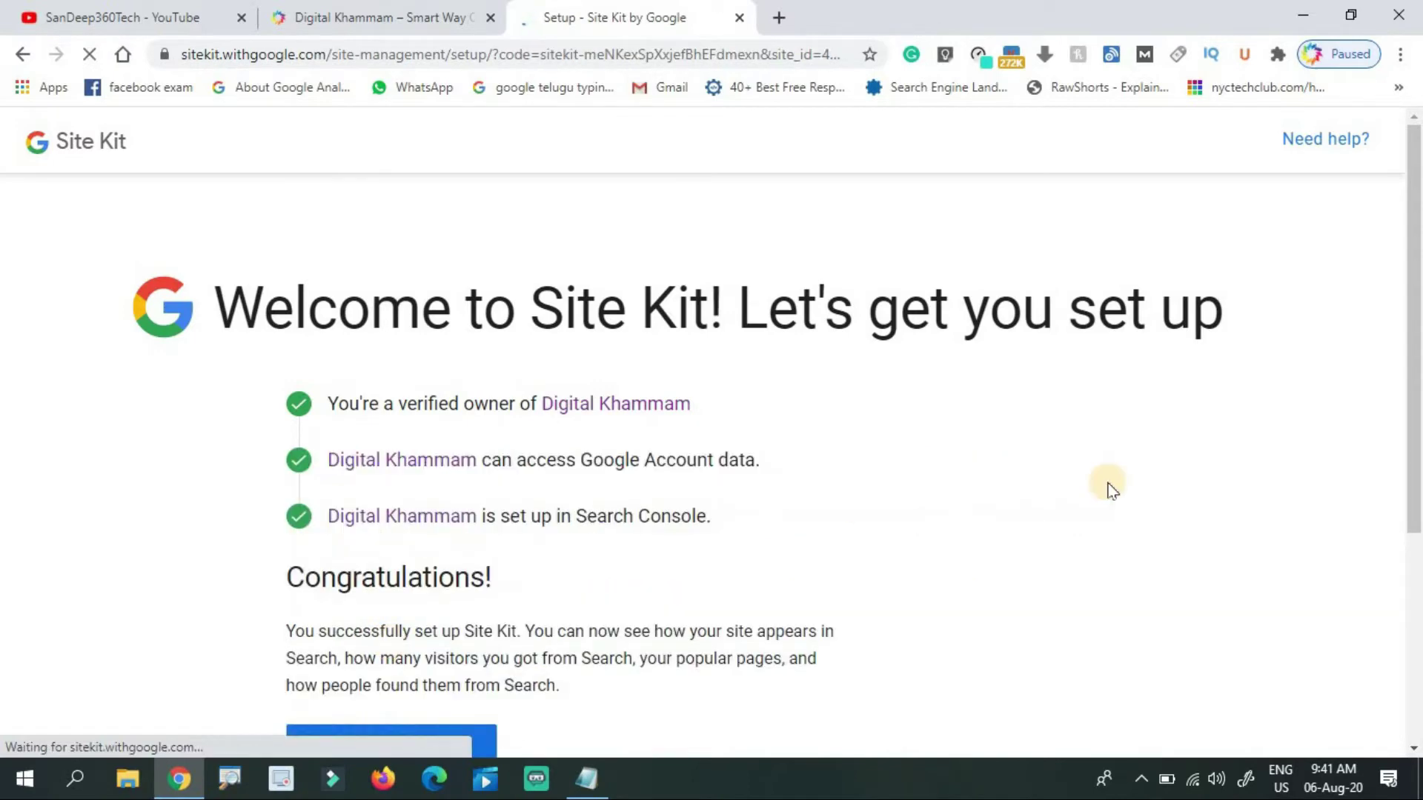
scroll(1417, 372, down, 2)
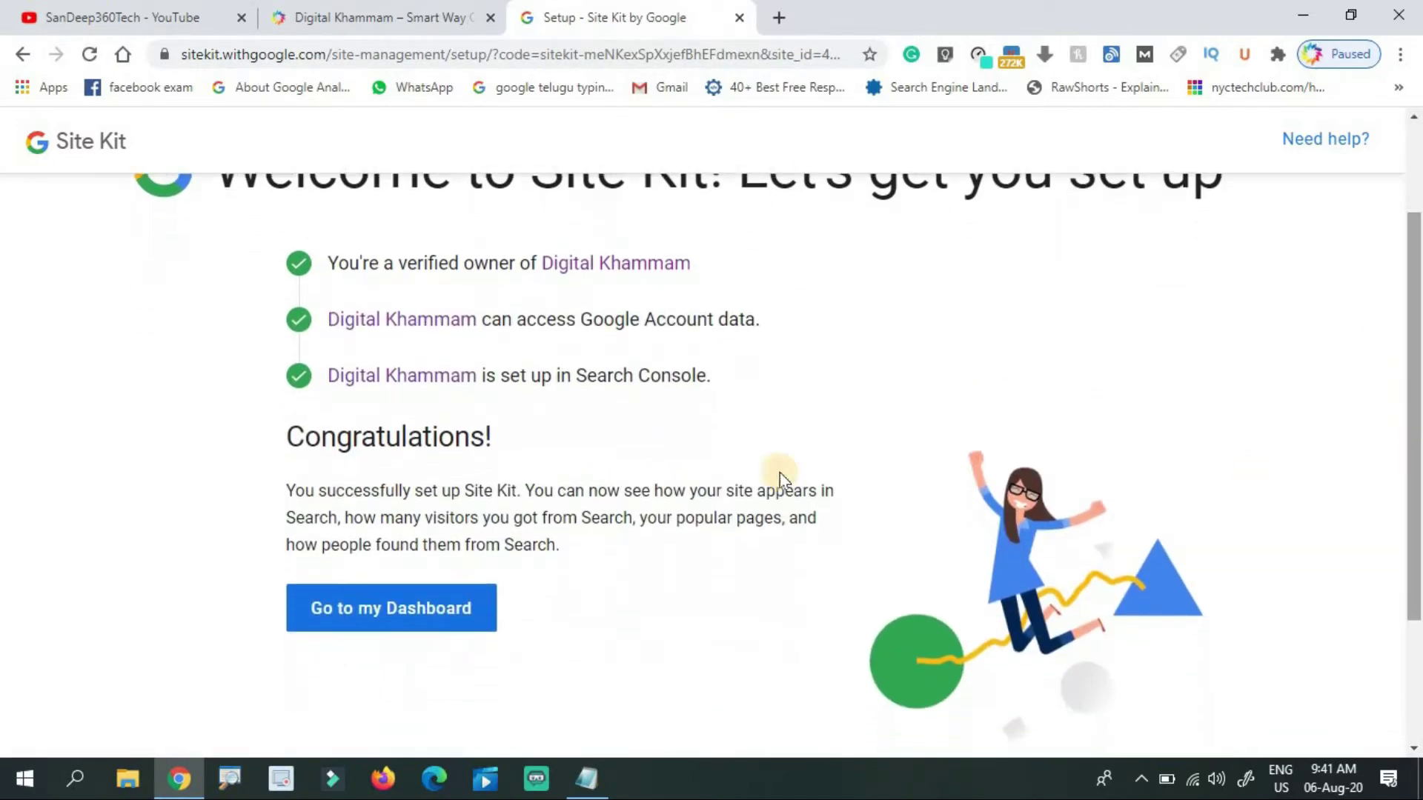
click(371, 631)
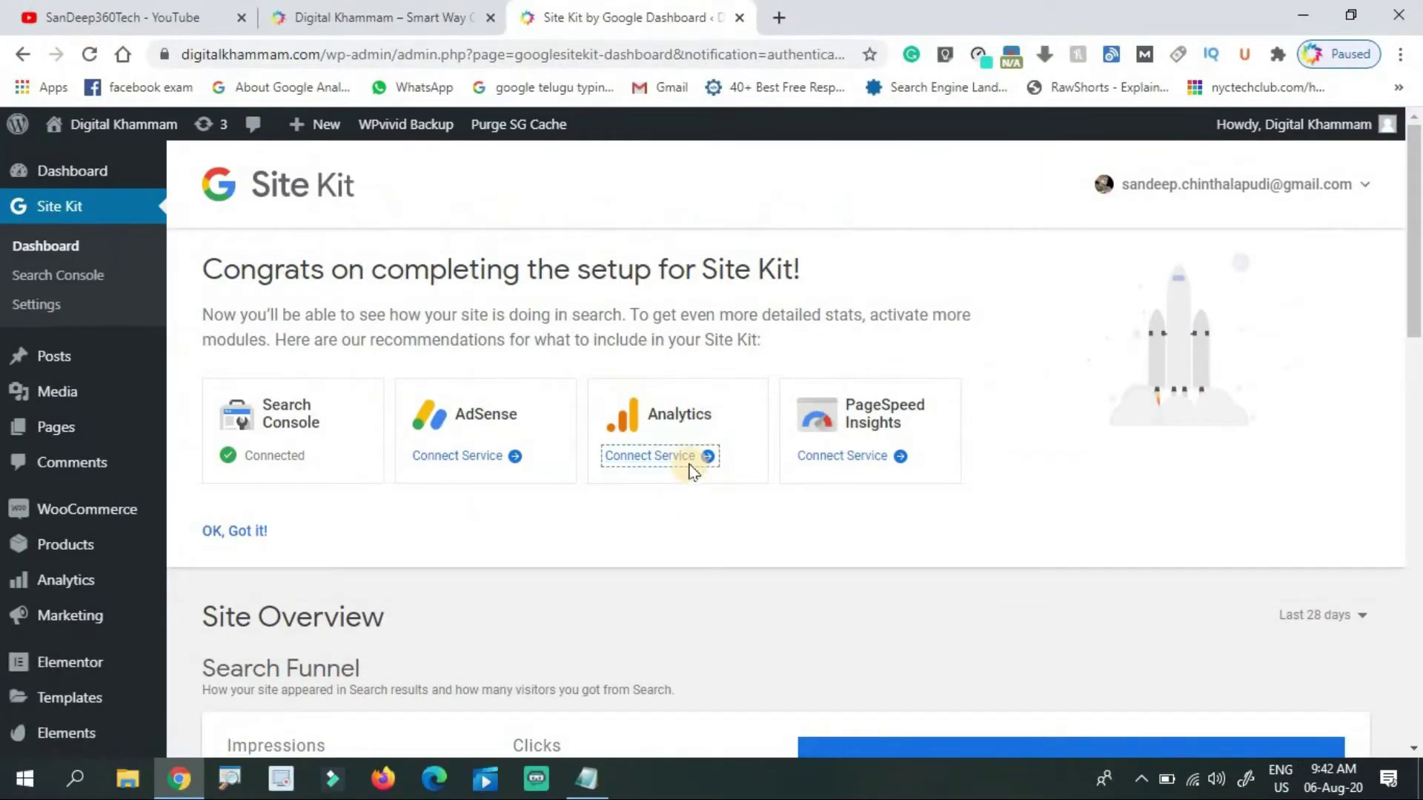
- Connect Analytics with the Digital Khammam account, DigitalKhammam.com property and All Web Site Data view, and connect PageSpeed Insights
click(689, 464)
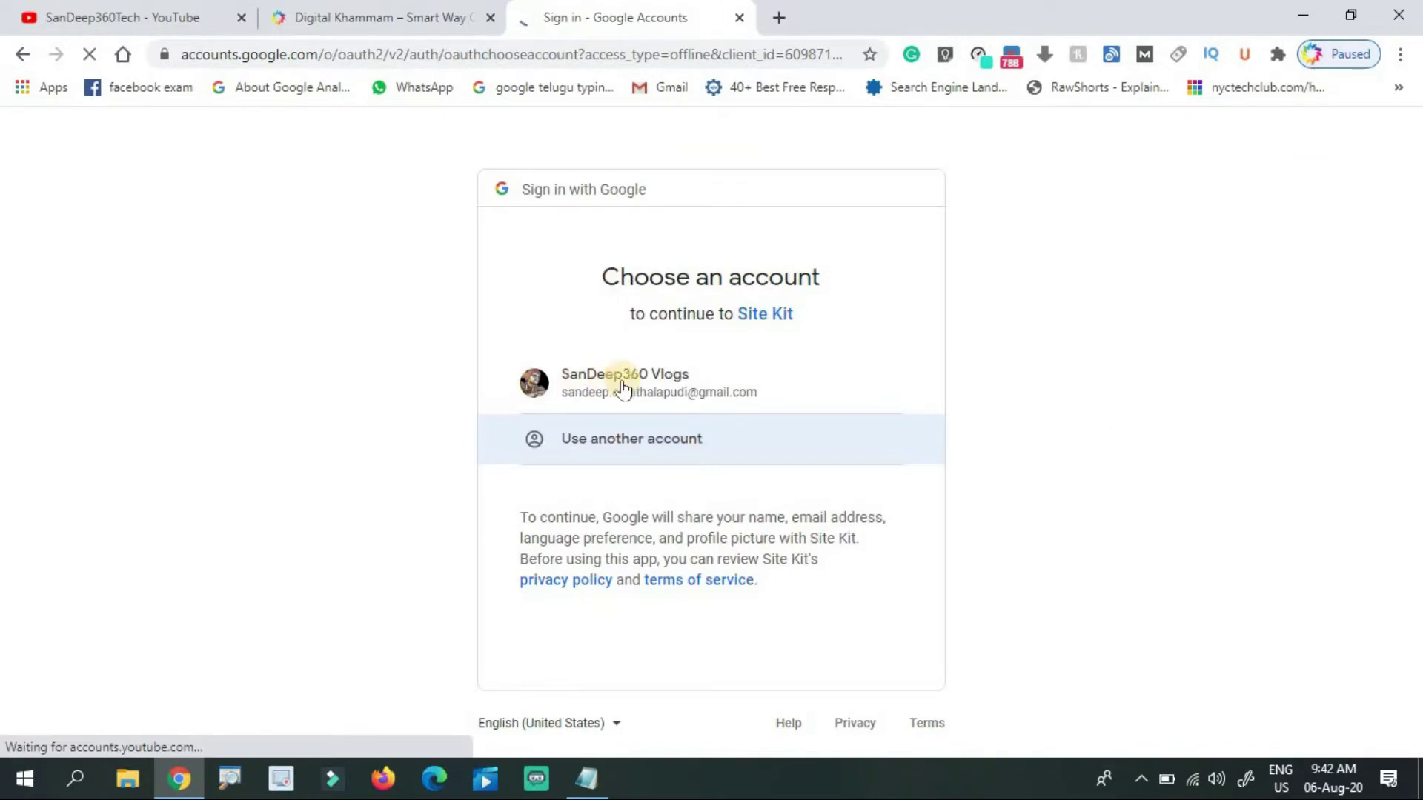
click(639, 391)
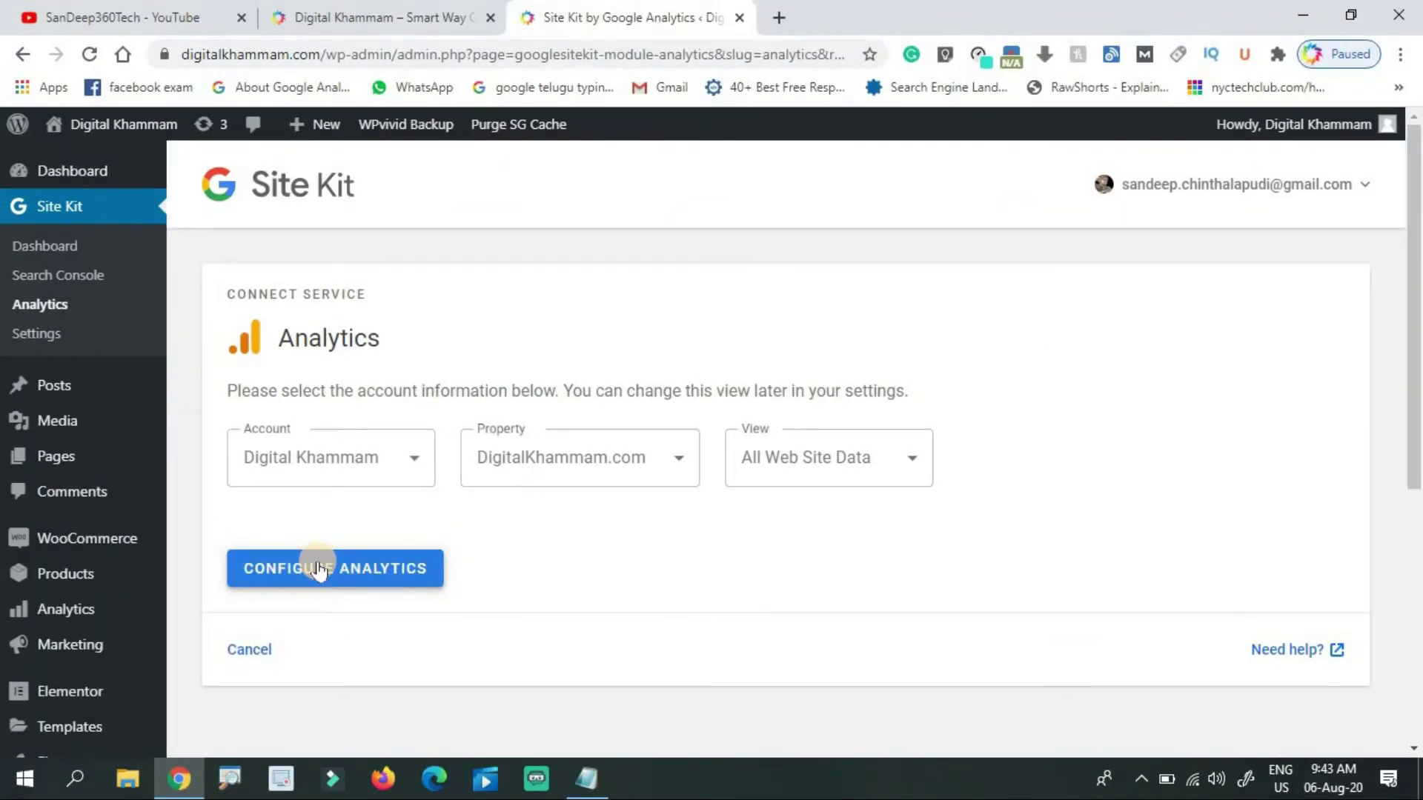
click(318, 567)
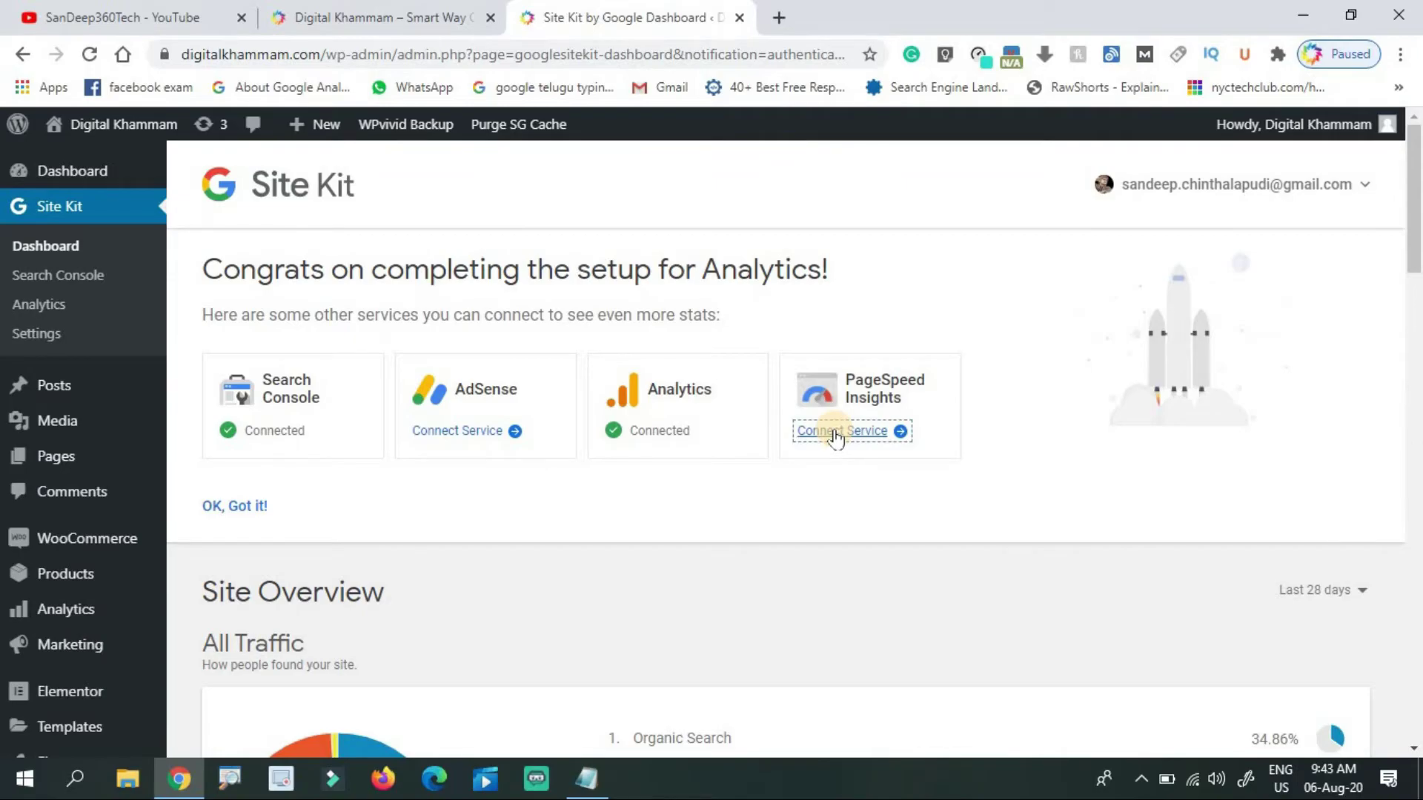
click(836, 434)
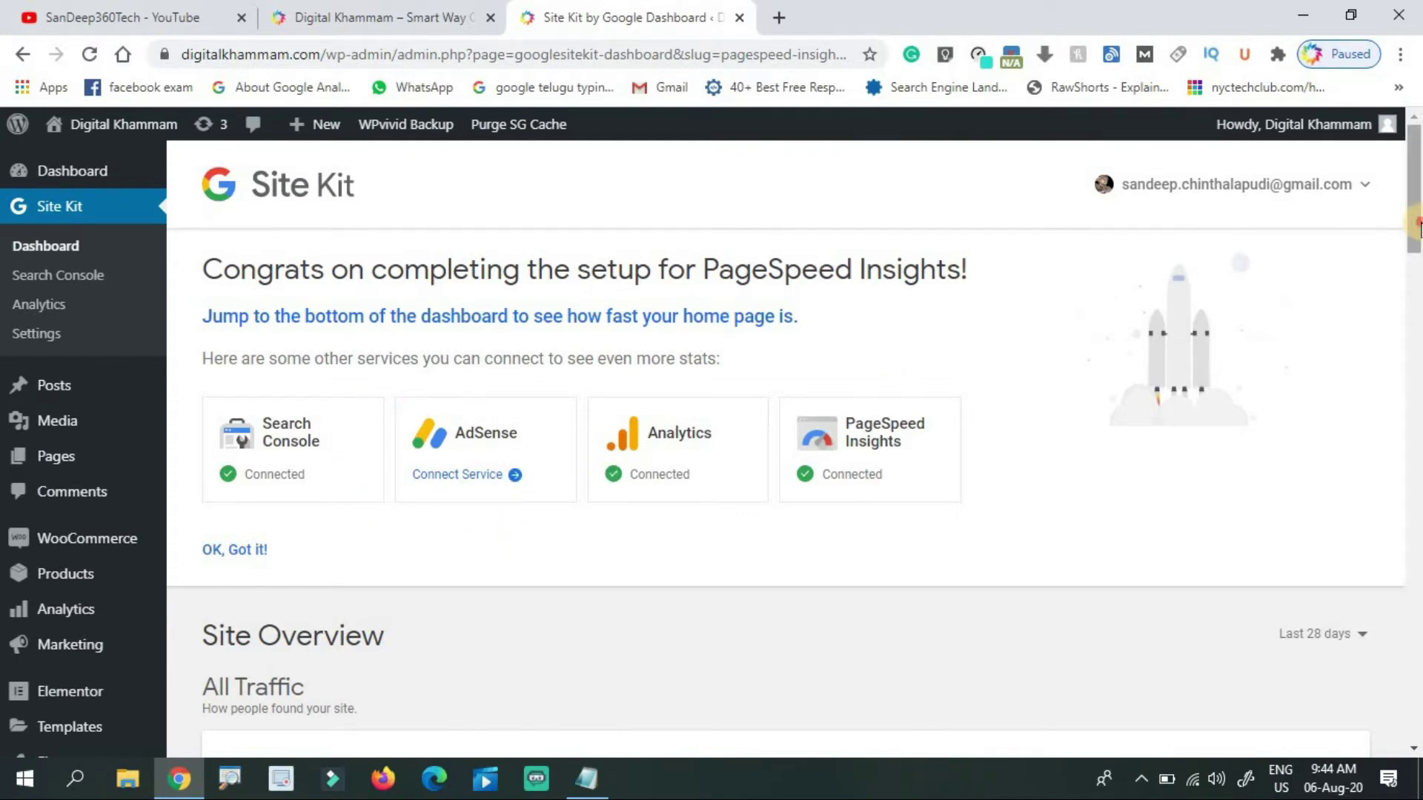
- Examine the dashboard's traffic, search funnel, popularity and page search sections, plus the lab and field data under Page Speed and Experience
drag(1415, 234, 1414, 308)
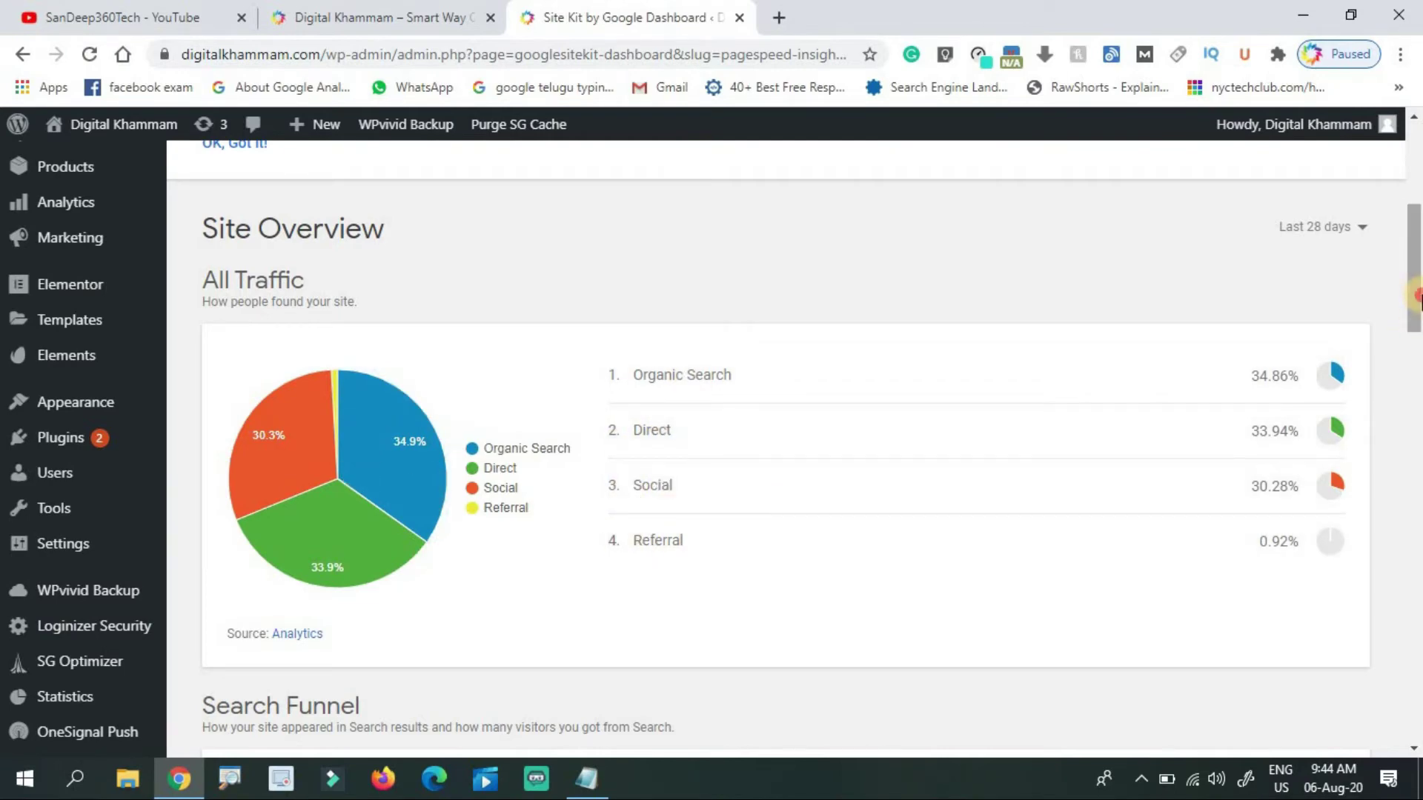
drag(1413, 304, 1378, 467)
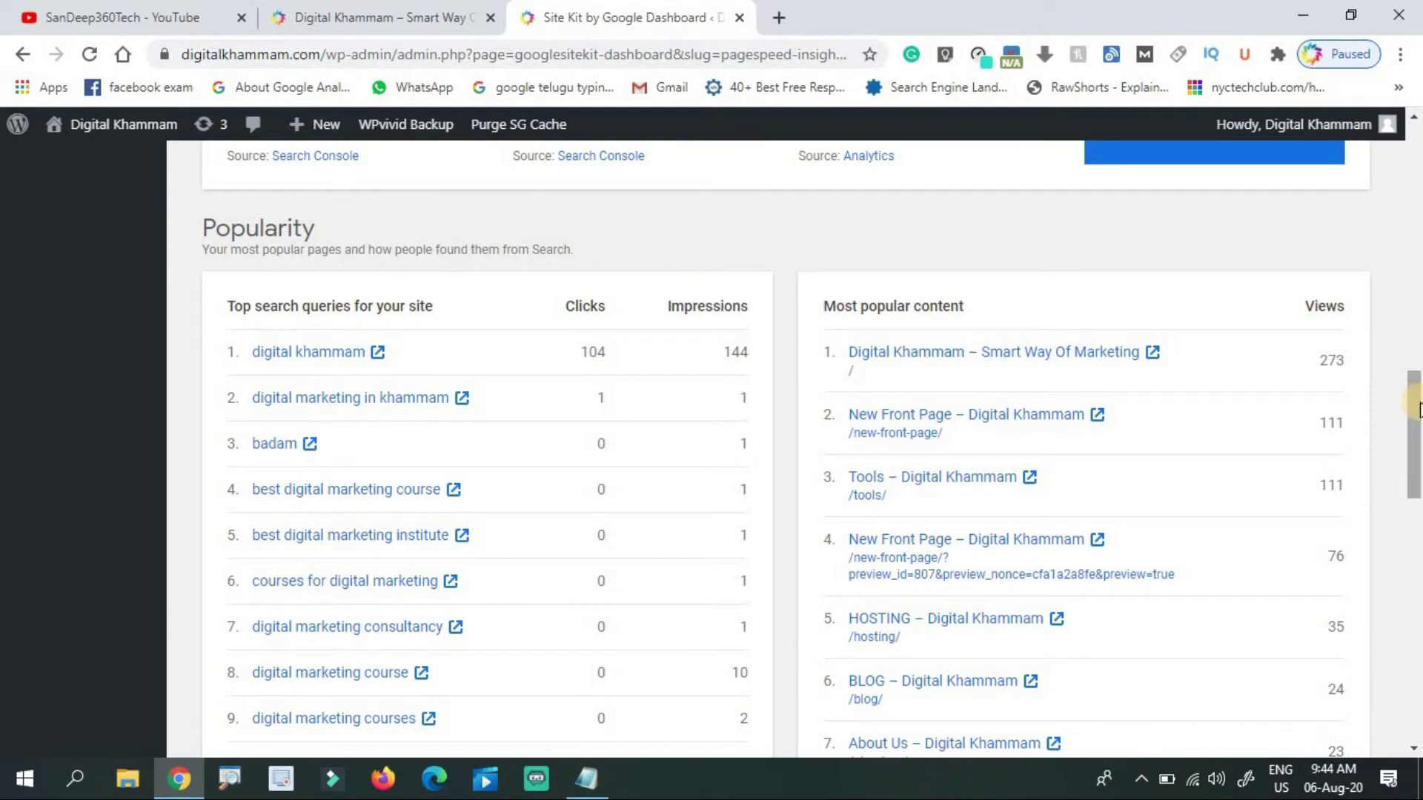
drag(1413, 438, 1417, 442)
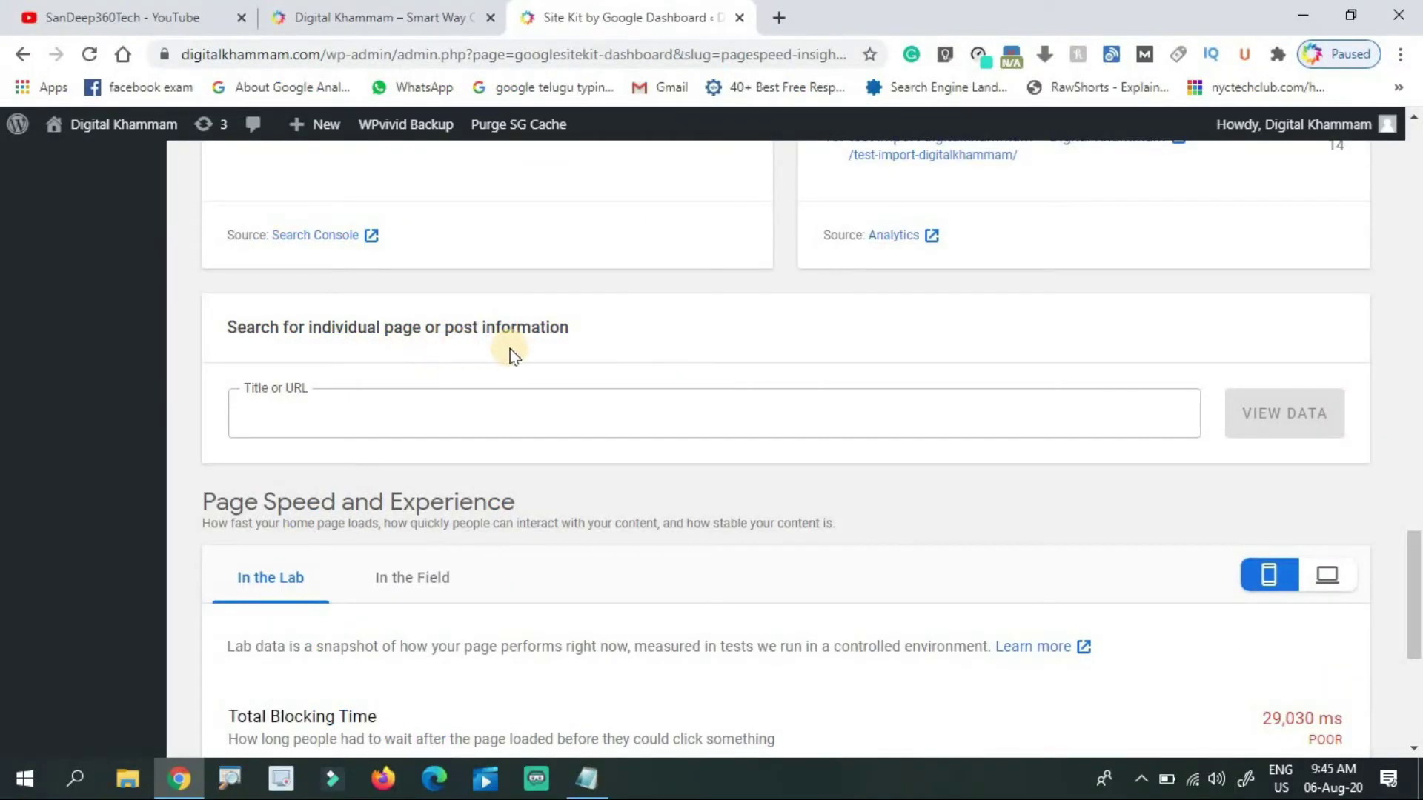
click(528, 413)
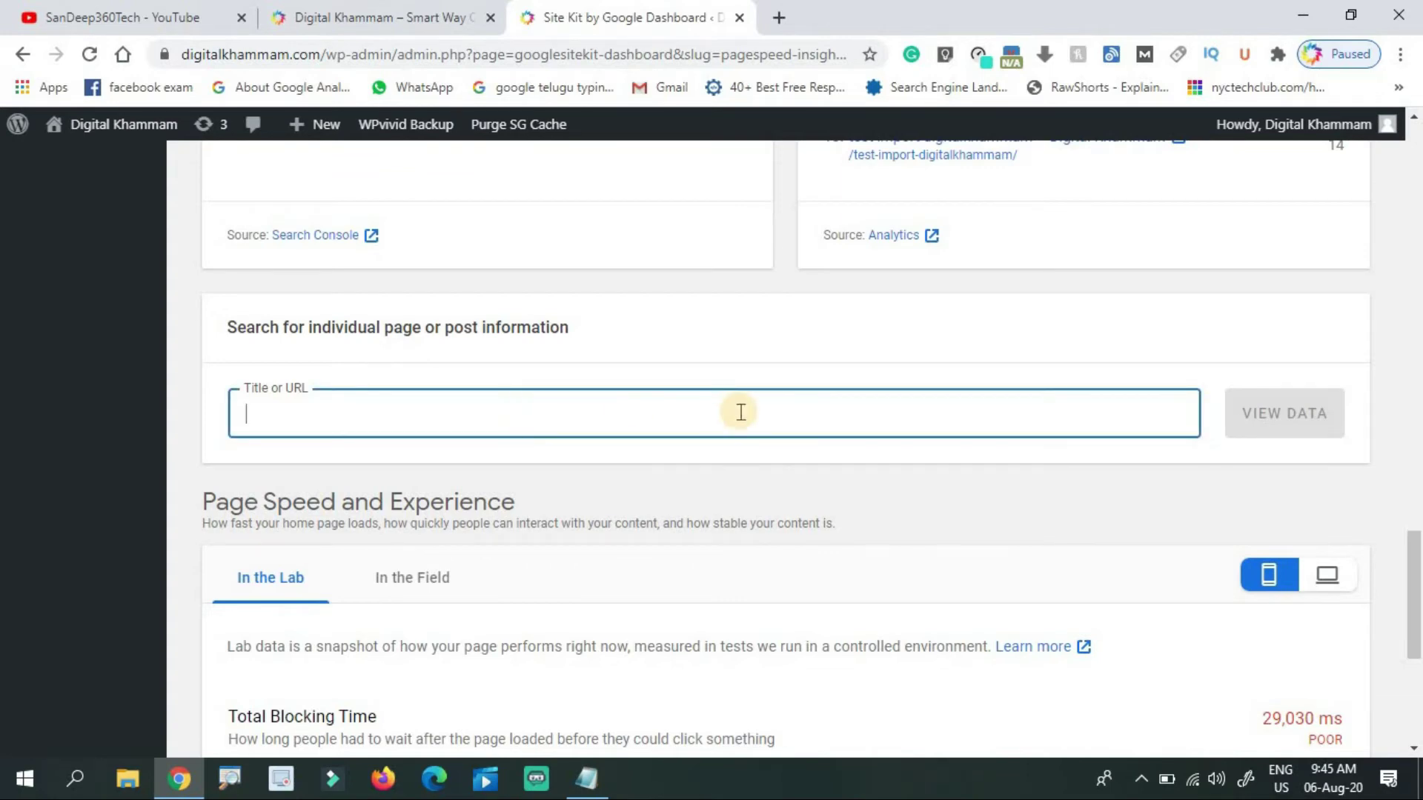
drag(1416, 548, 1414, 595)
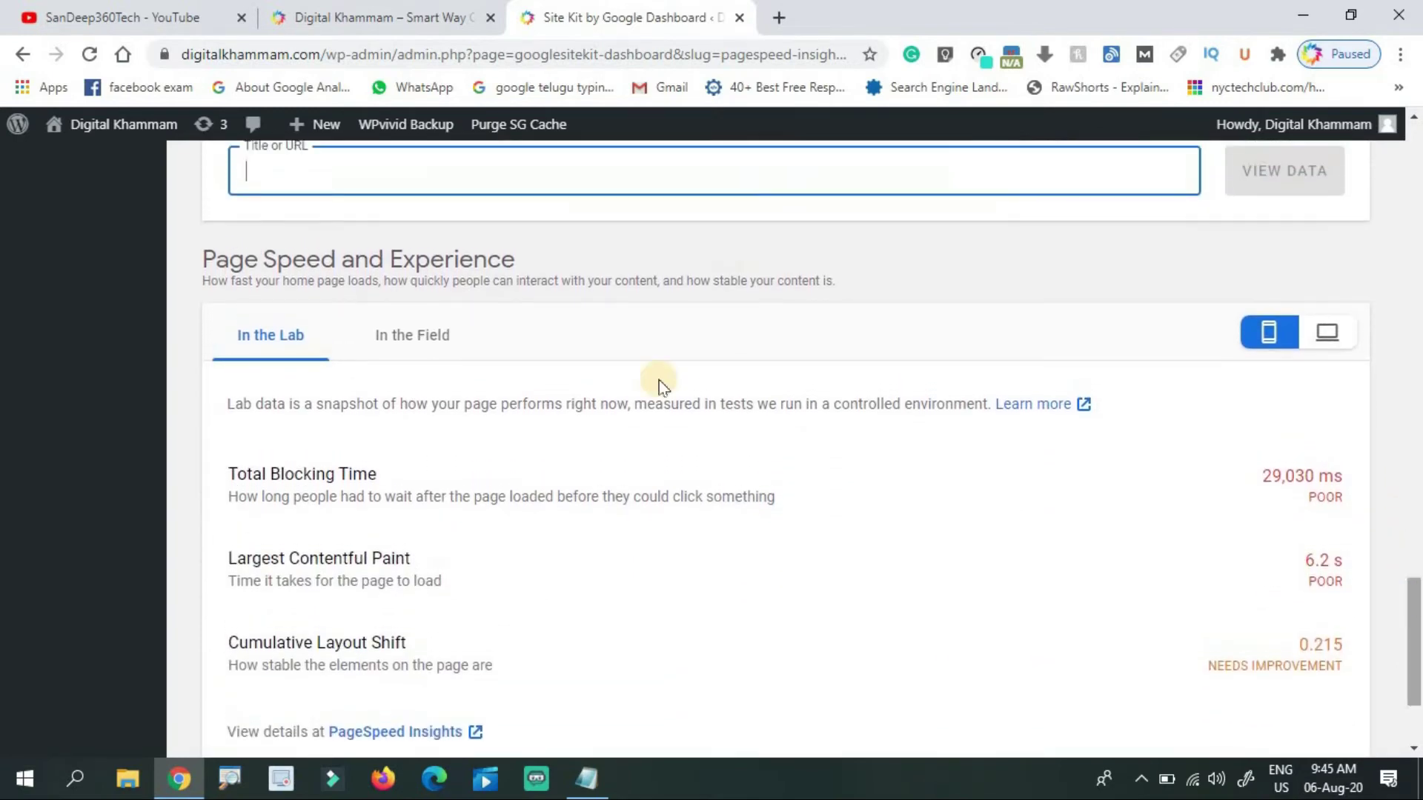
click(433, 337)
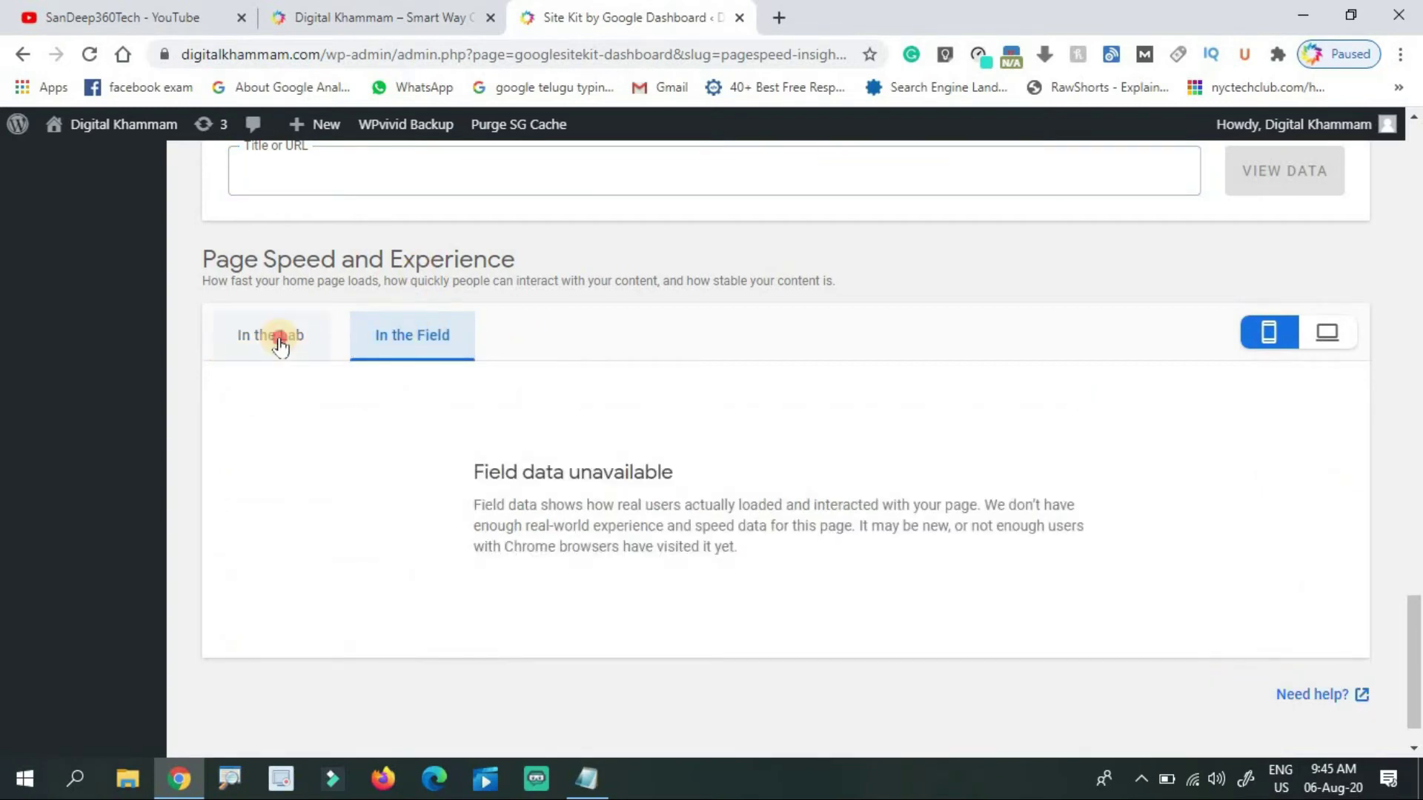
click(279, 343)
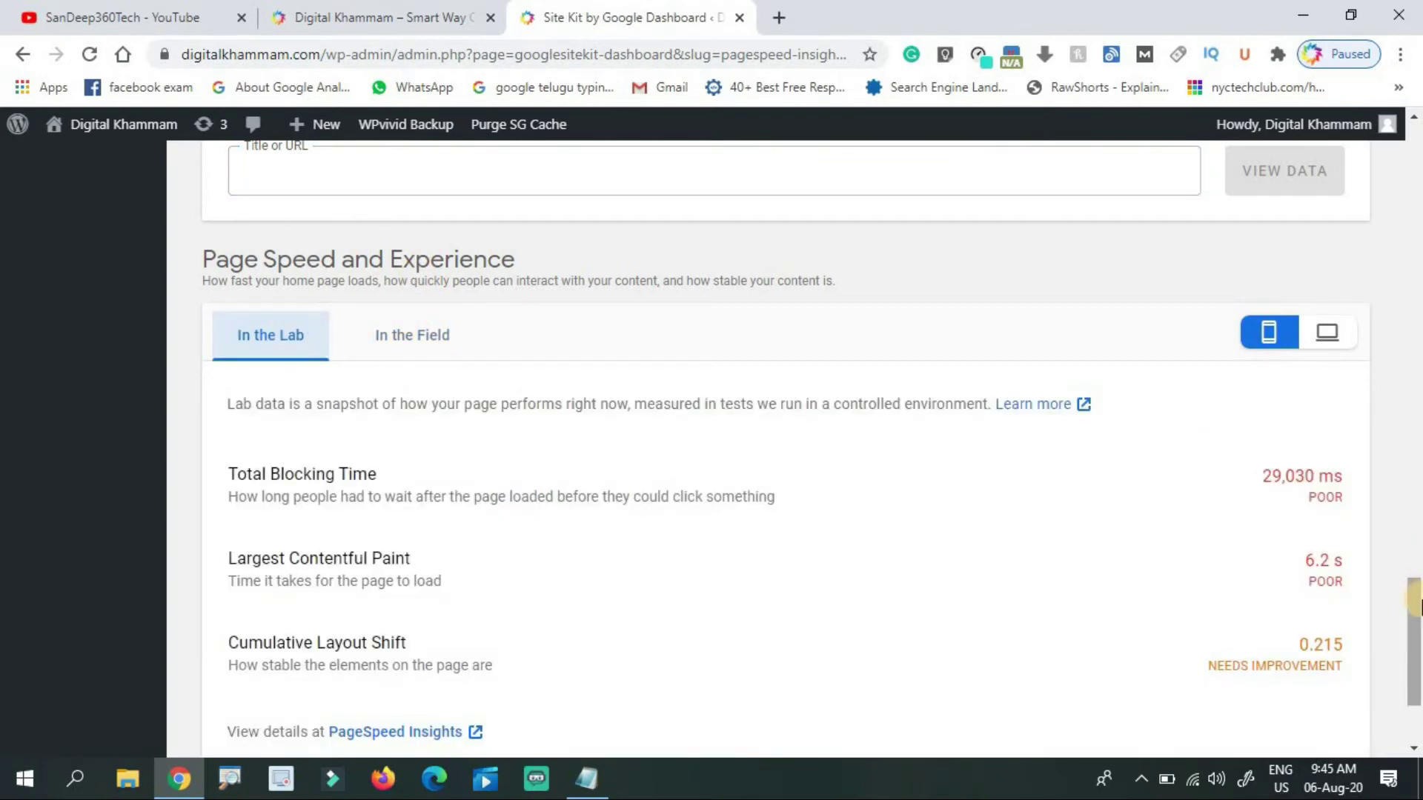
drag(1417, 604, 1411, 315)
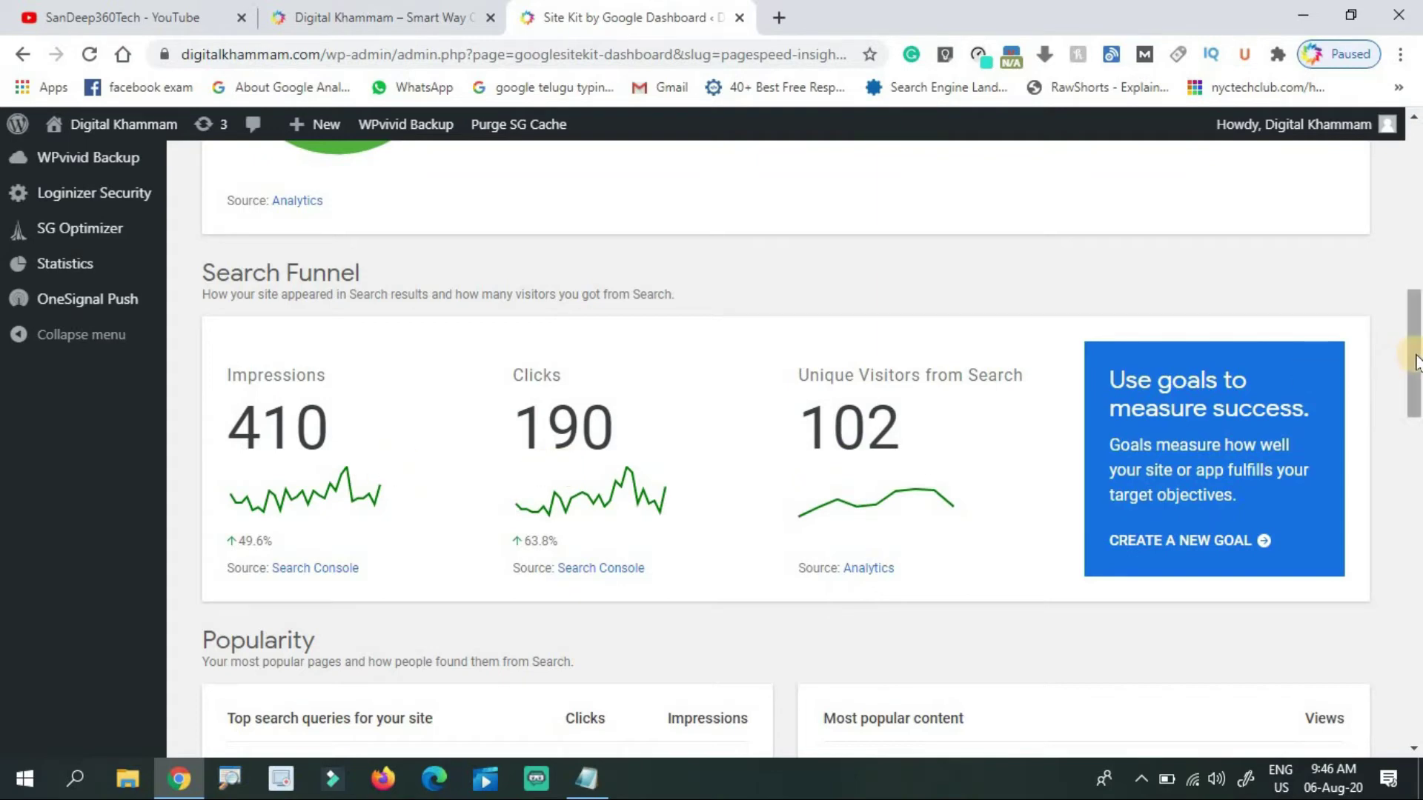
drag(1410, 358, 1408, 167)
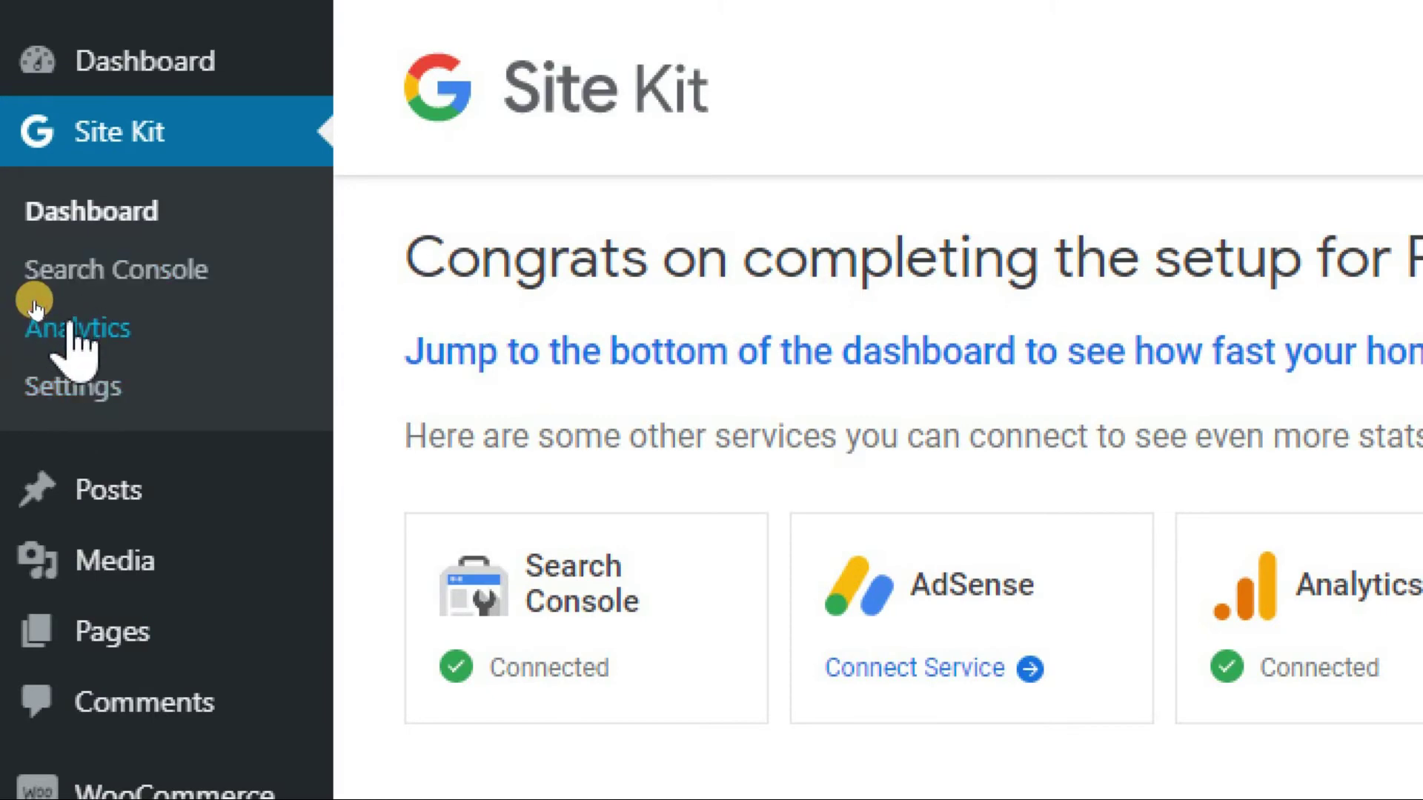
- Review the audience overview on Site Kit's Analytics page and open its full statistics in Google Analytics
click(71, 326)
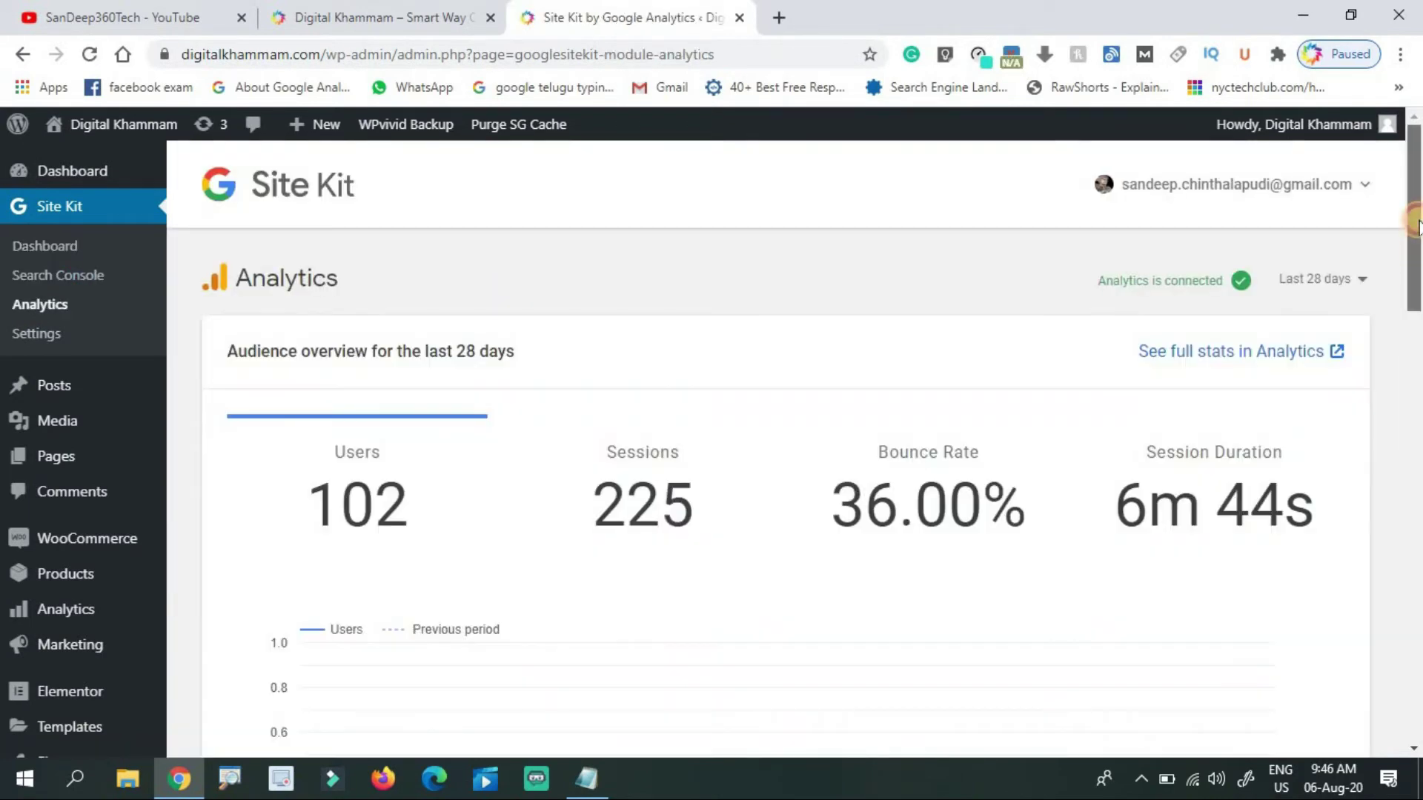
mouse_move(1416, 273)
mouse_down()
mouse_move(1417, 704)
mouse_move(1413, 229)
mouse_move(1416, 246)
mouse_up()
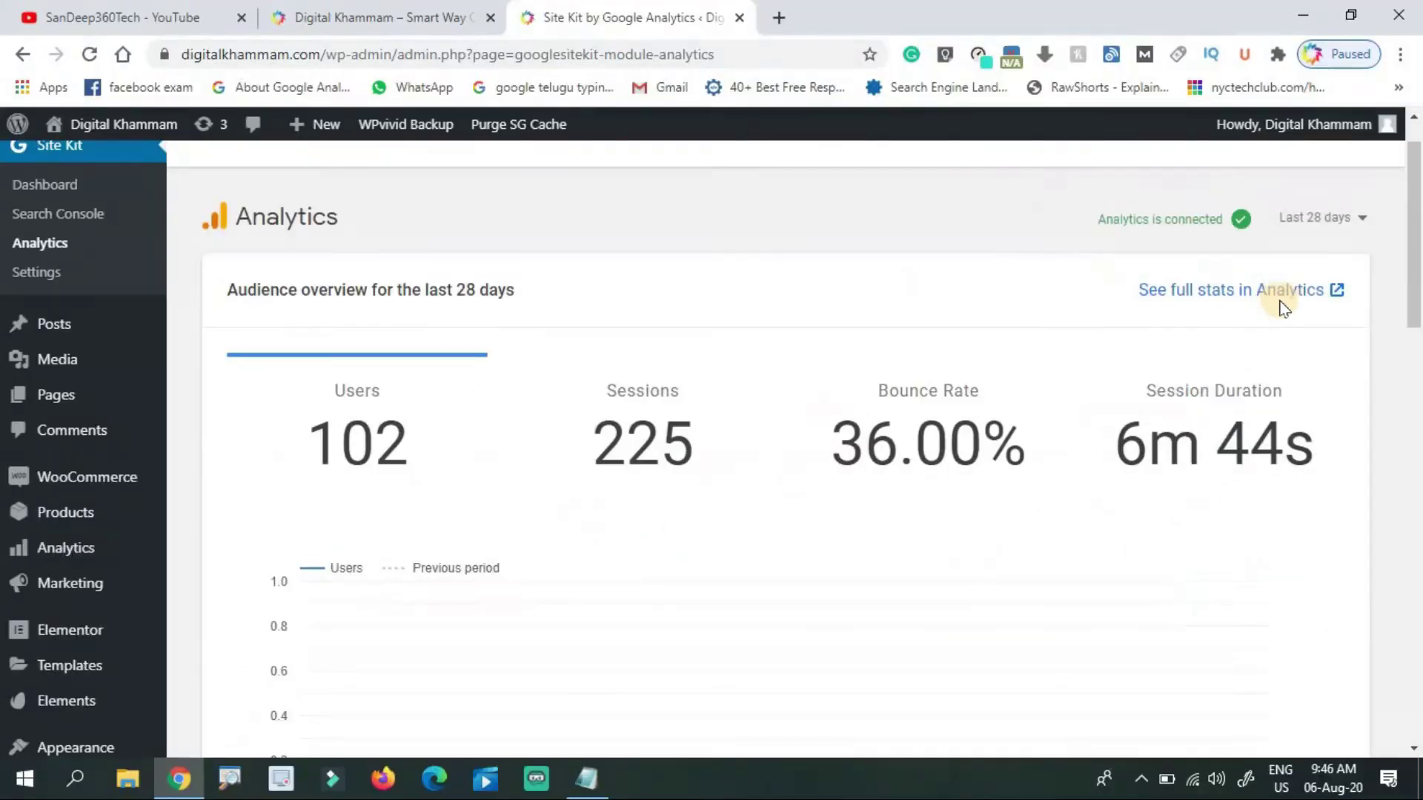
click(1270, 291)
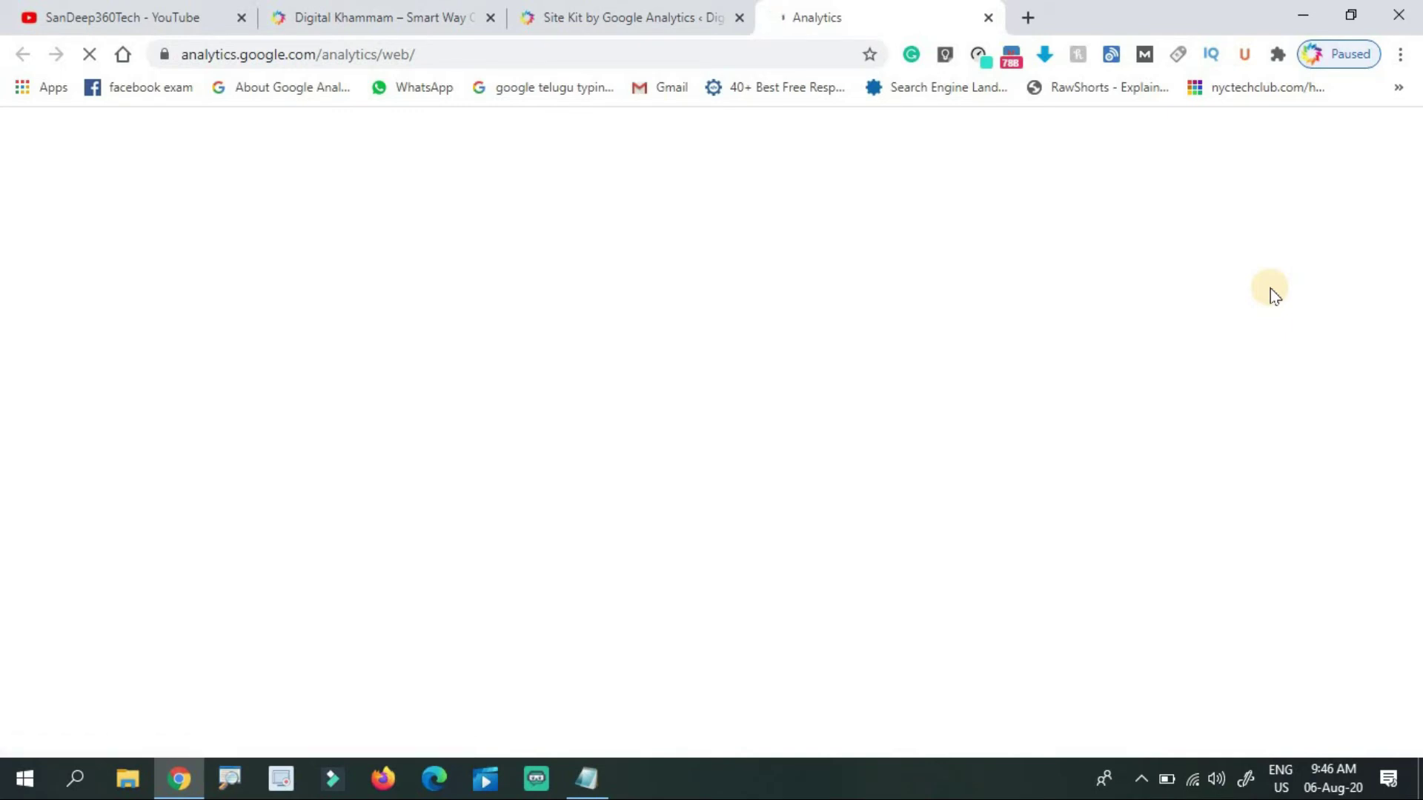
- Switch to the SanDeep360Tech channel on YouTube and search within the channel for "analytics"
click(90, 4)
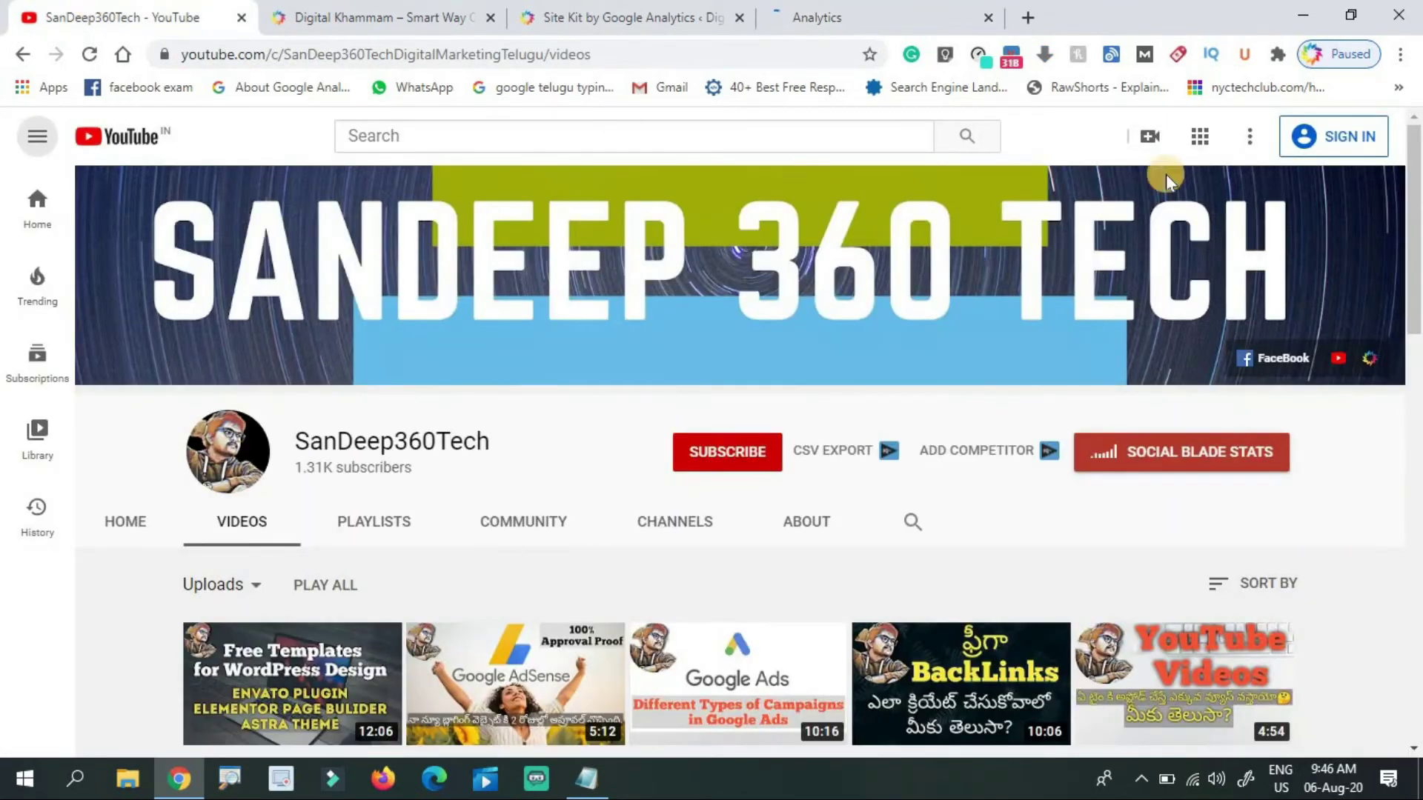
drag(1415, 199, 1416, 141)
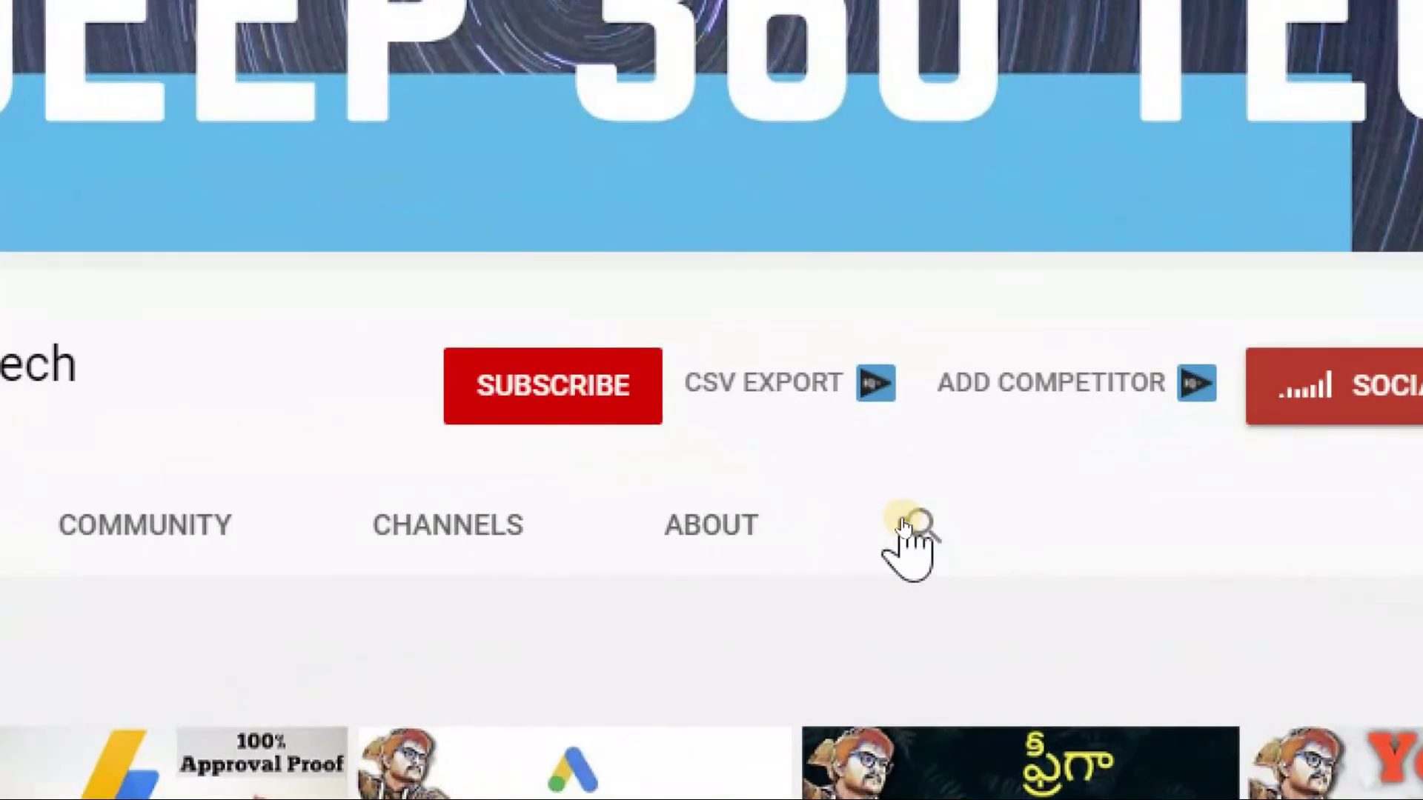
click(902, 523)
text(analytics)
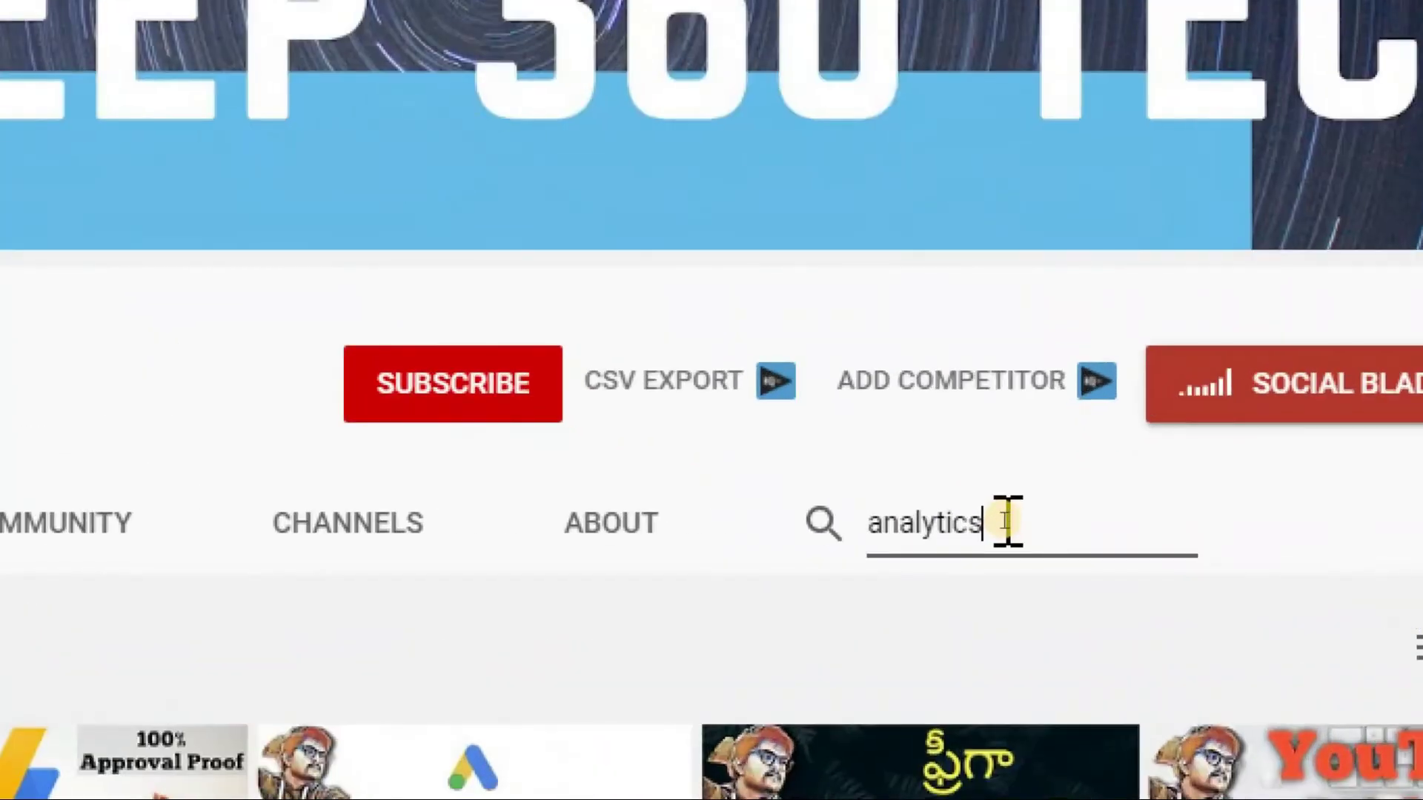
key(Return)
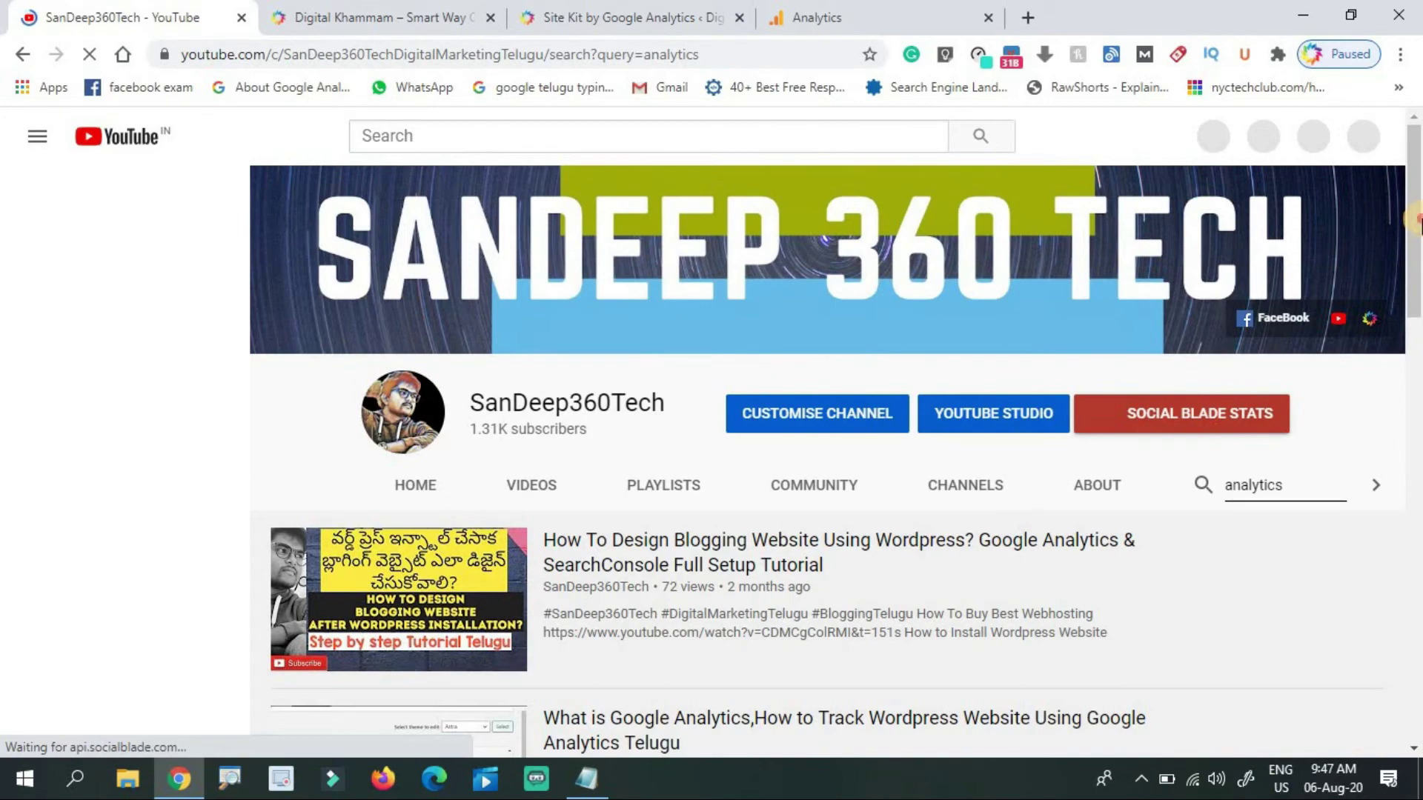
- Look through the channel's search results for Google Analytics tutorials and return to the list of uploaded videos
scroll(1417, 222, down, 3)
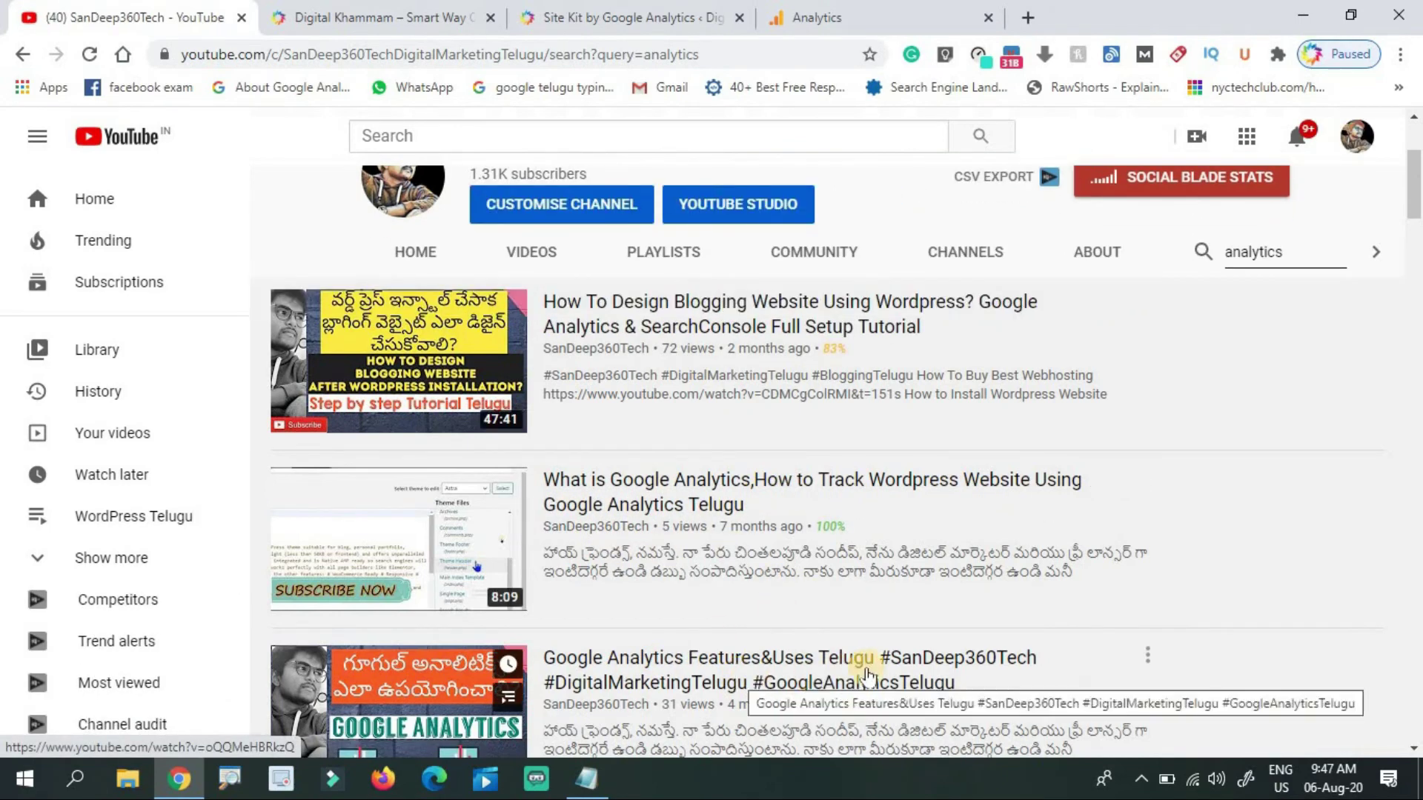
drag(1418, 211, 1410, 268)
drag(1408, 285, 1418, 164)
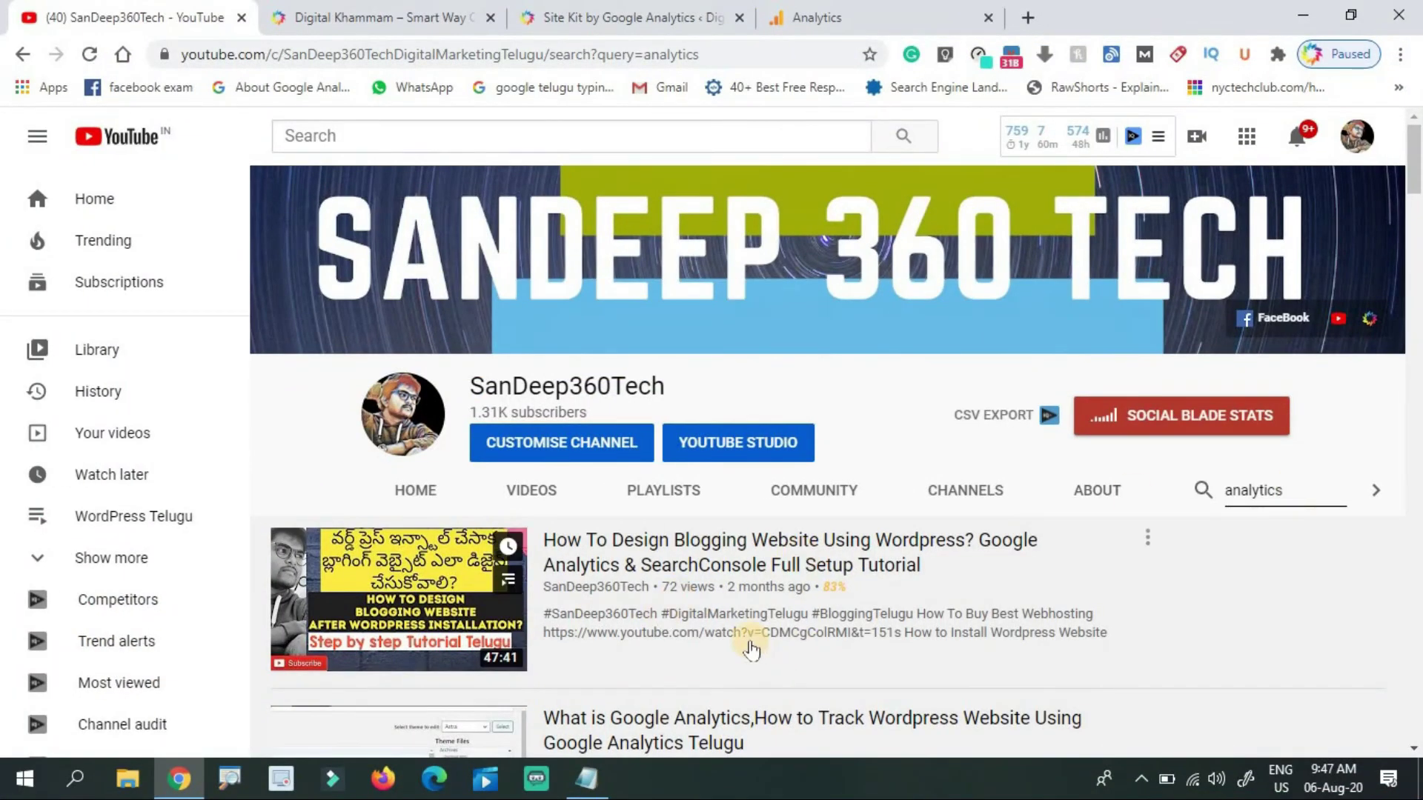
click(542, 507)
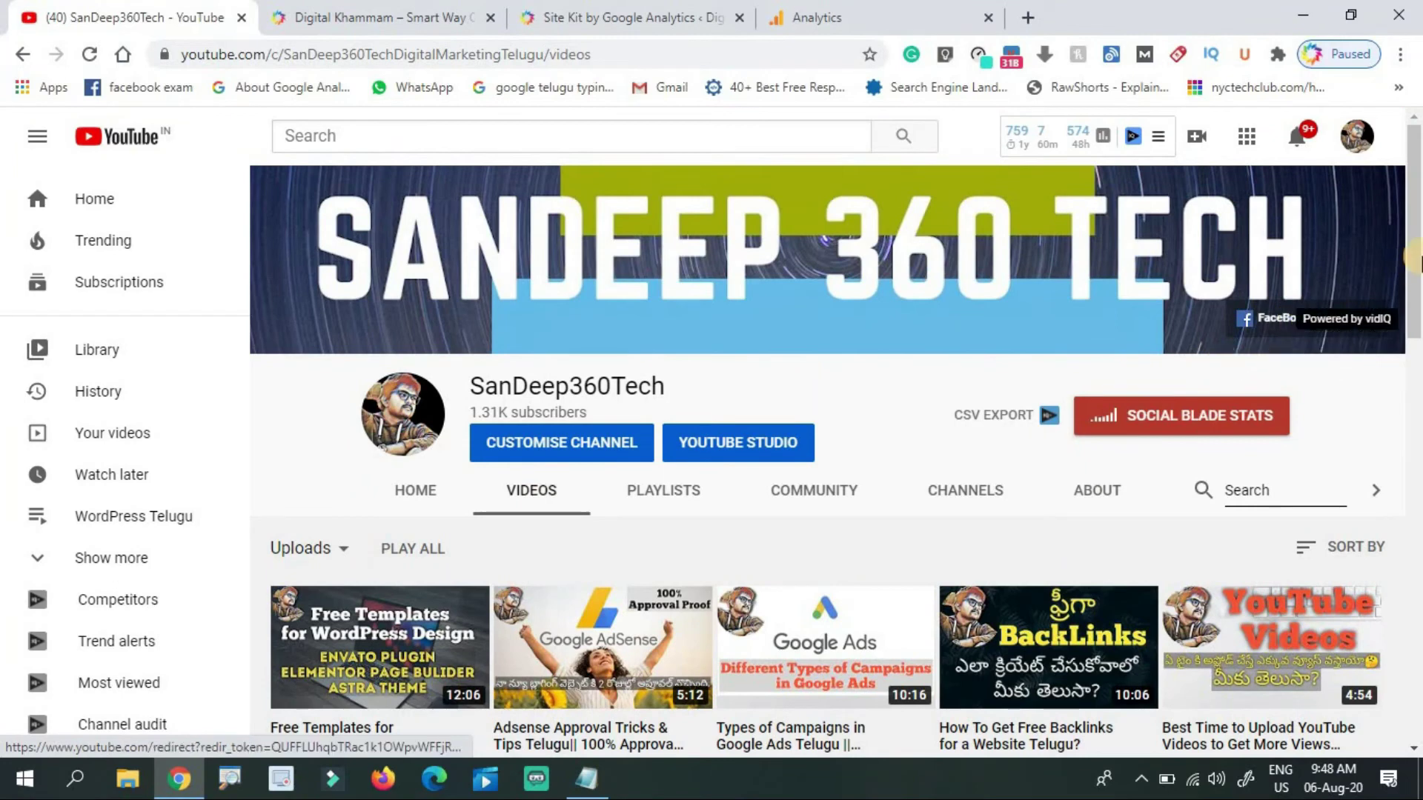
scroll(766, 480, down, 1)
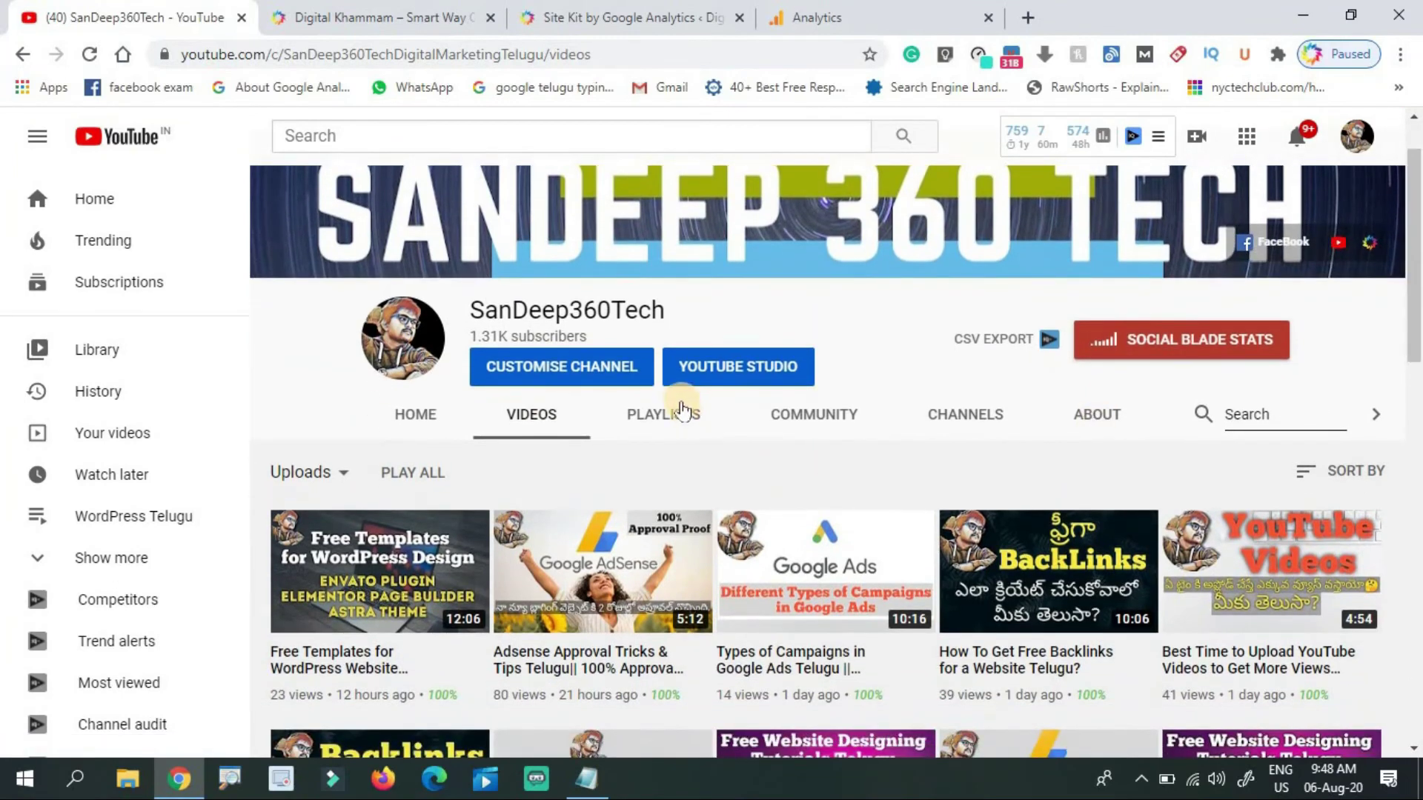